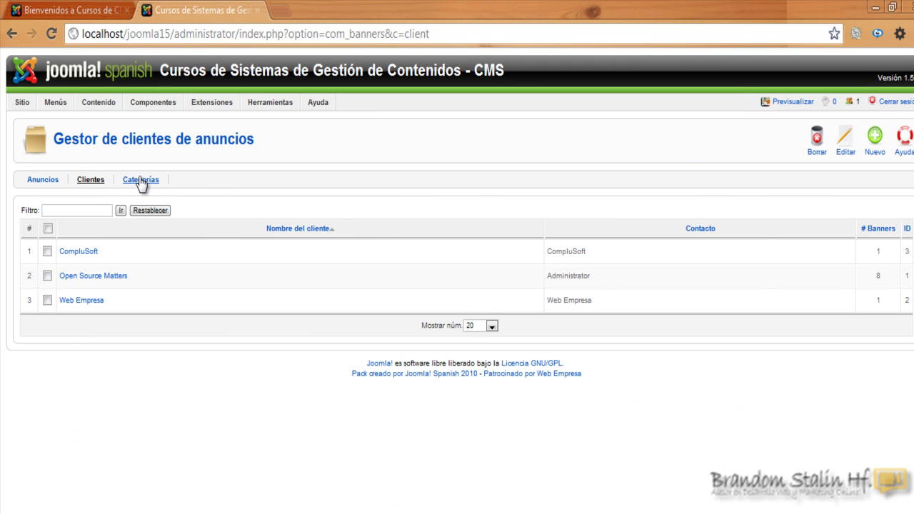
Delete all the existing banners from the banner manager
{"action": "left_click", "coordinate": [141, 180]}
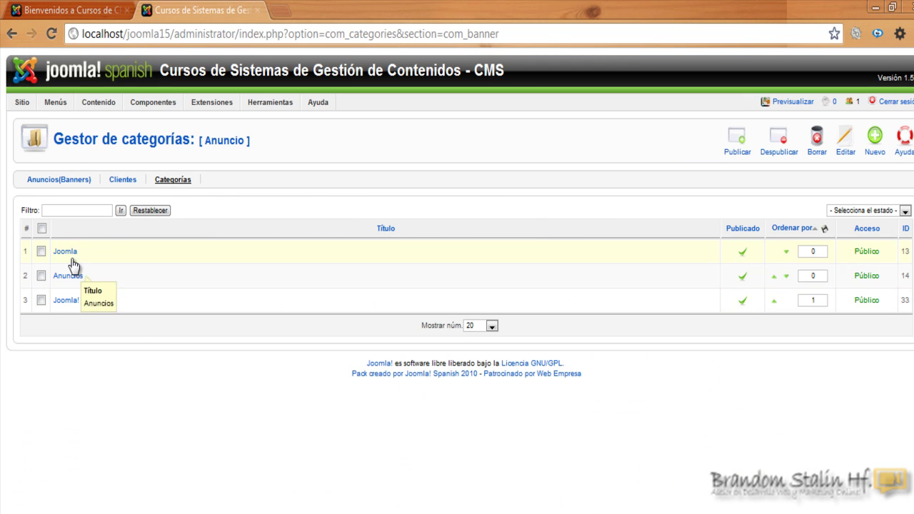
{"action": "left_click", "coordinate": [61, 179]}
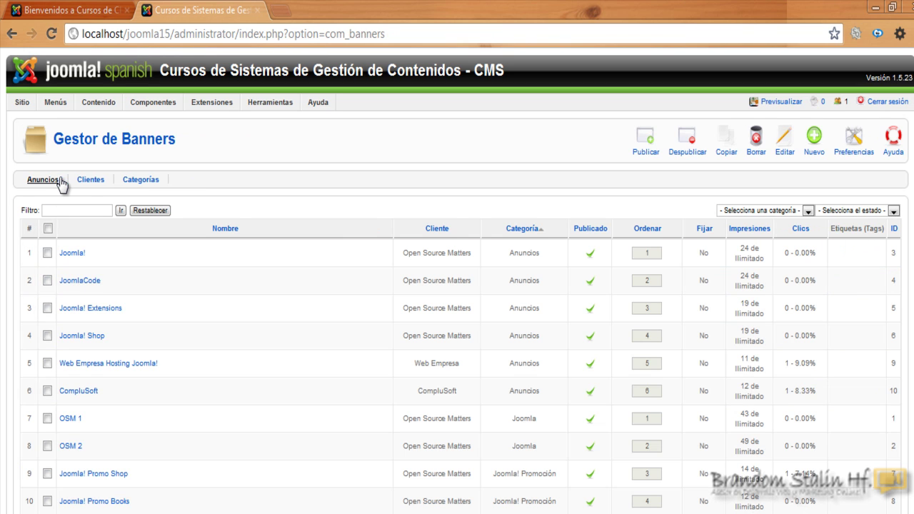
{"action": "left_click", "coordinate": [48, 228]}
{"action": "left_click", "coordinate": [757, 143]}
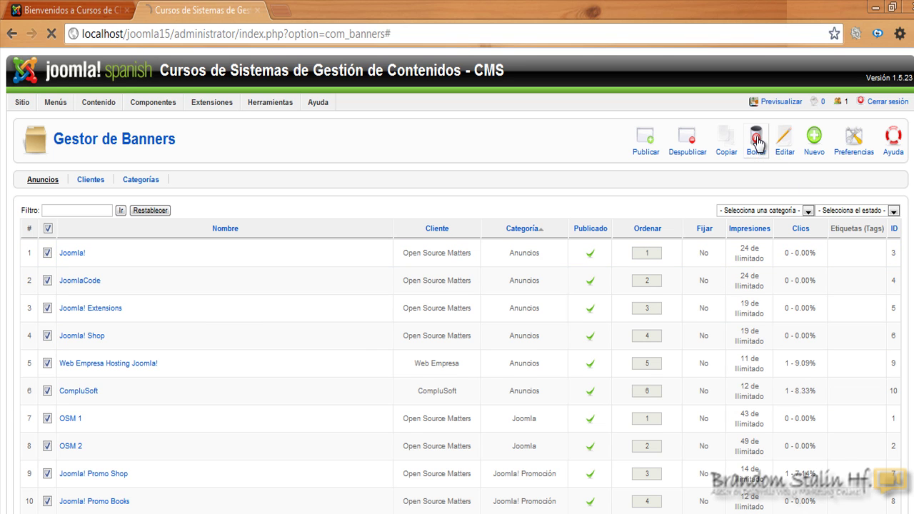
Delete all the existing banner clients and all the existing banner categories
{"action": "left_click", "coordinate": [90, 182]}
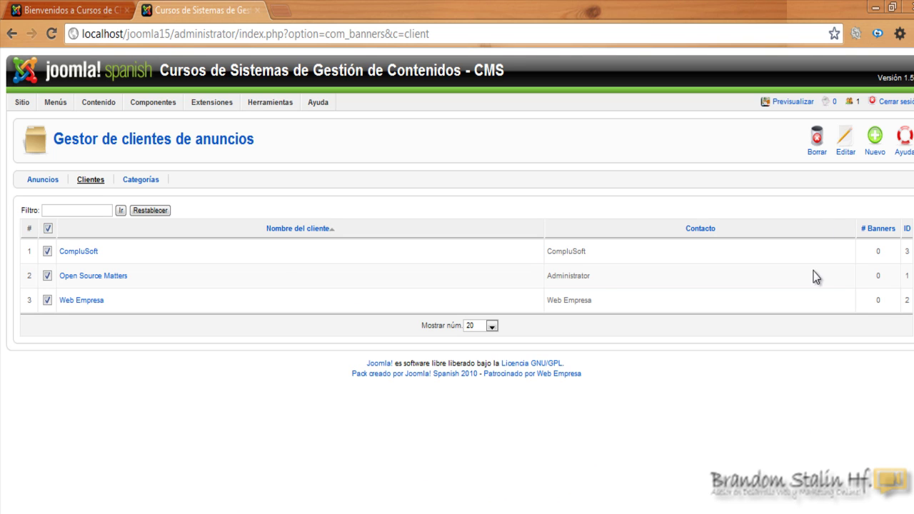
{"action": "left_click", "coordinate": [816, 137]}
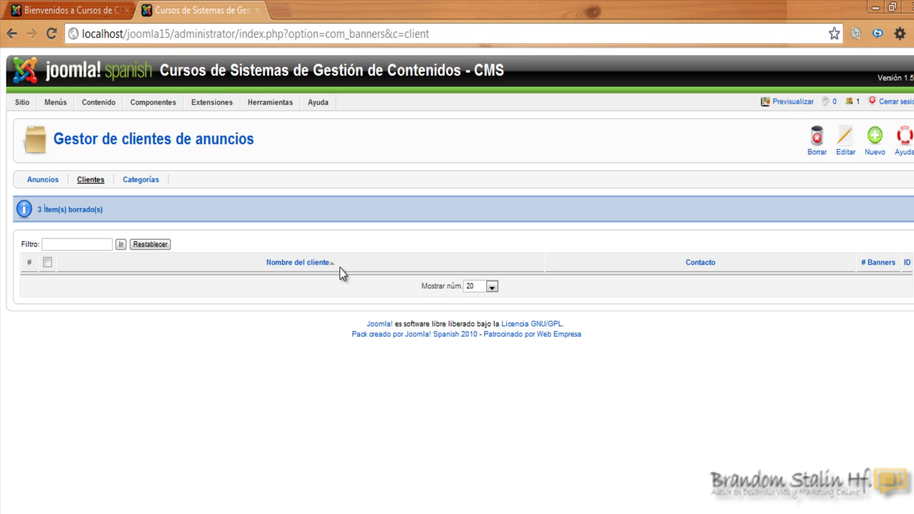
{"action": "left_click", "coordinate": [146, 183]}
{"action": "left_click", "coordinate": [42, 228]}
{"action": "left_click", "coordinate": [815, 140]}
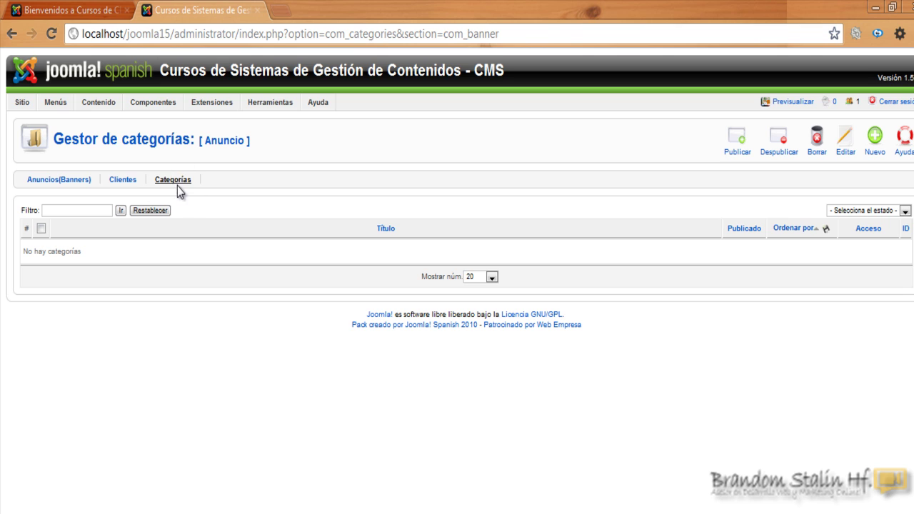
Create a new banner category with the title "Anuncios de Paga"
{"action": "mouse_move", "coordinate": [104, 100]}
{"action": "left_click", "coordinate": [177, 183]}
{"action": "left_click", "coordinate": [875, 140]}
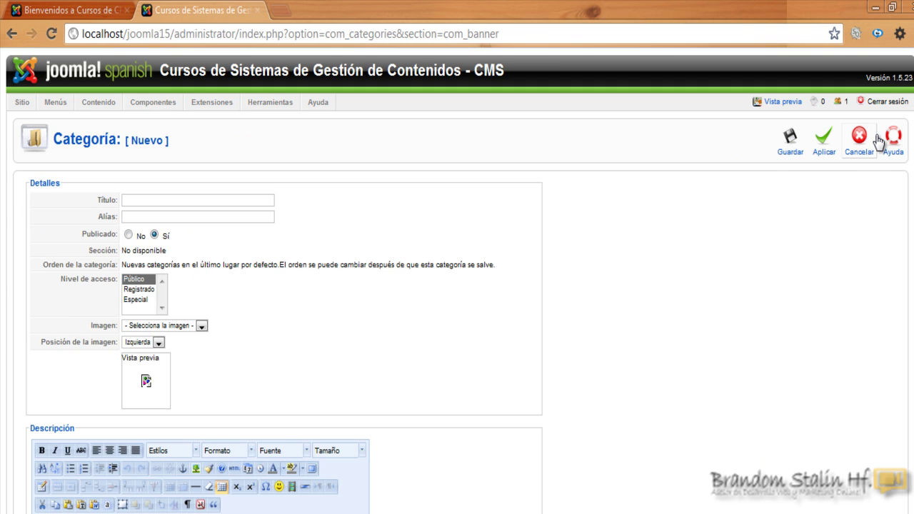
{"action": "left_click", "coordinate": [198, 200]}
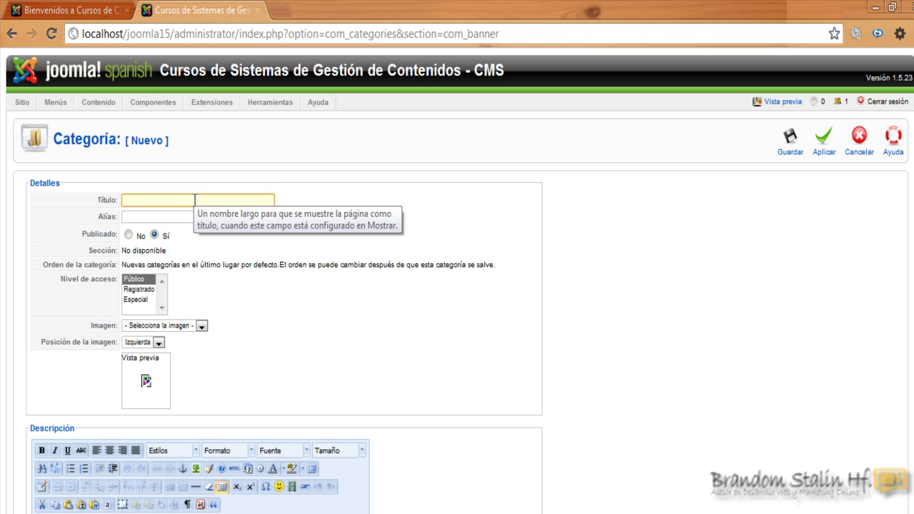
{"action": "left_click", "coordinate": [195, 199]}
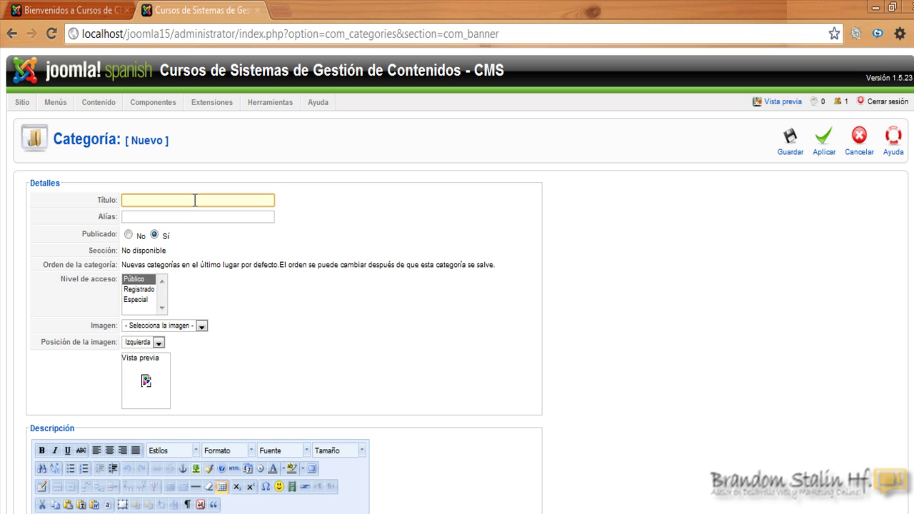
{"action": "type", "text": "ANUNCIO"}
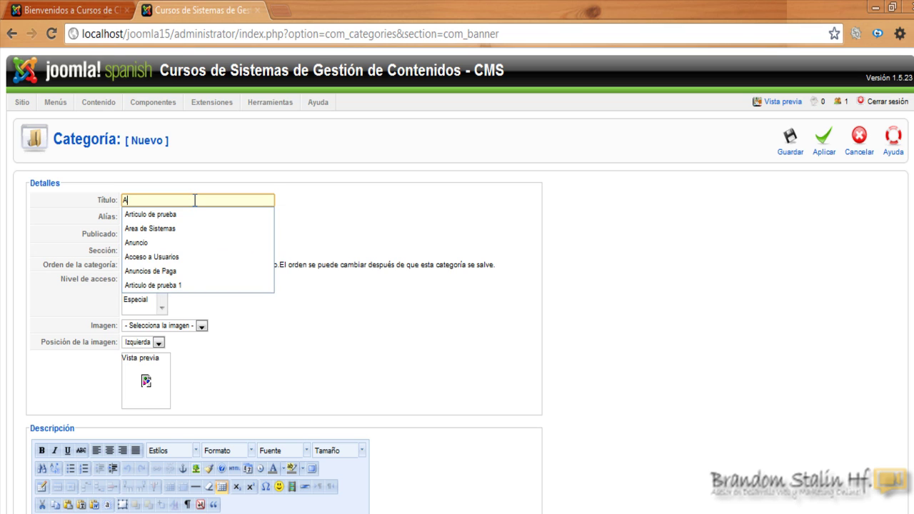
{"action": "key", "text": "BackSpace"}
{"action": "key", "text": "BackSpace"}
{"action": "key", "text": "BackSpace"}
{"action": "key", "text": "BackSpace"}
{"action": "key", "text": "BackSpace"}
{"action": "key", "text": "BackSpace"}
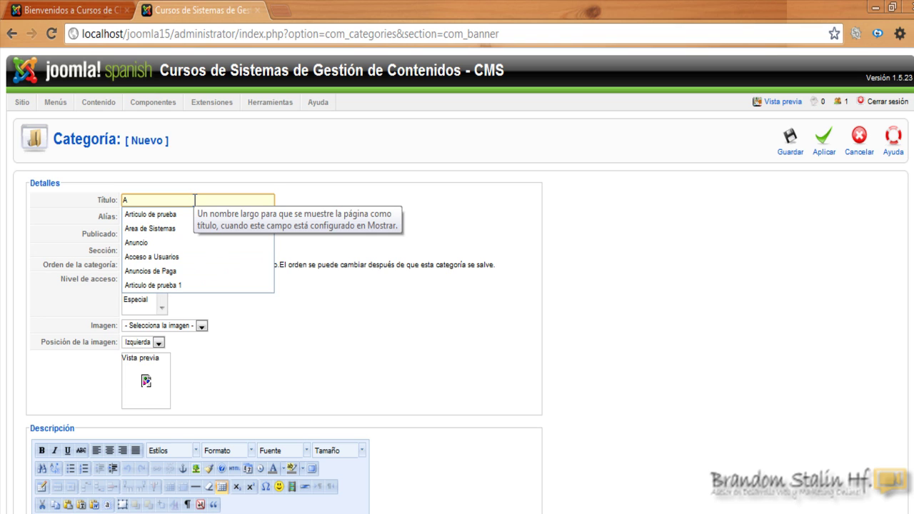
{"action": "type", "text": "n"}
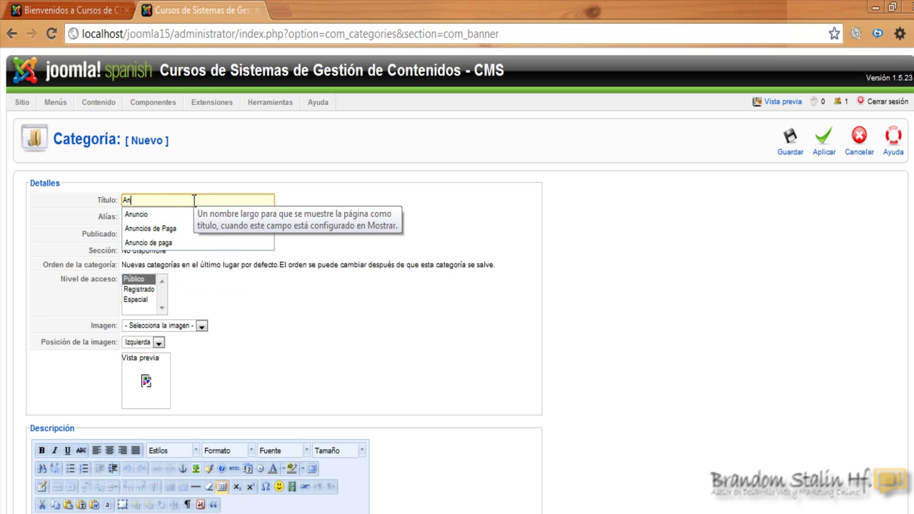
{"action": "left_click", "coordinate": [184, 229]}
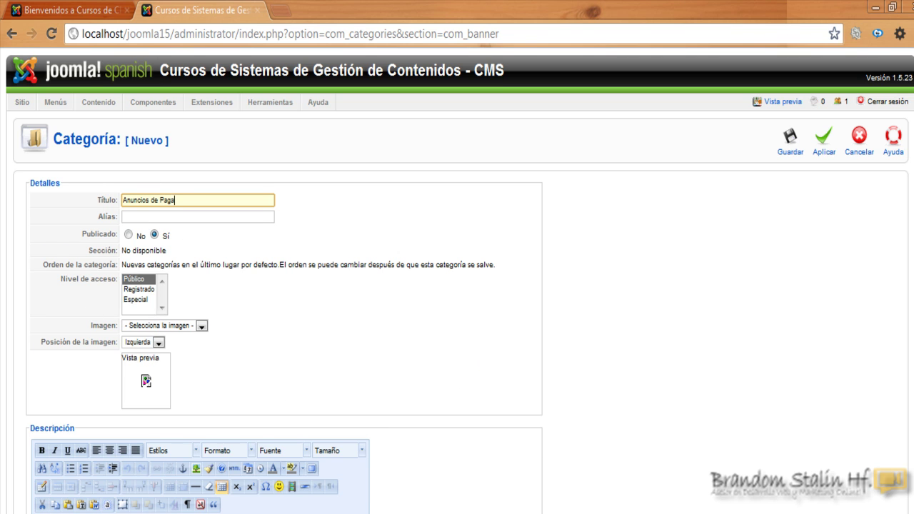
Look over the category's description area and save the category
{"action": "scroll", "coordinate": [537, 443], "scroll_direction": "down", "scroll_amount": 2}
{"action": "scroll", "coordinate": [744, 355], "scroll_direction": "up", "scroll_amount": 1}
{"action": "left_click", "coordinate": [314, 504]}
{"action": "scroll", "coordinate": [307, 504], "scroll_direction": "up", "scroll_amount": 1}
{"action": "scroll", "coordinate": [307, 504], "scroll_direction": "down", "scroll_amount": 2}
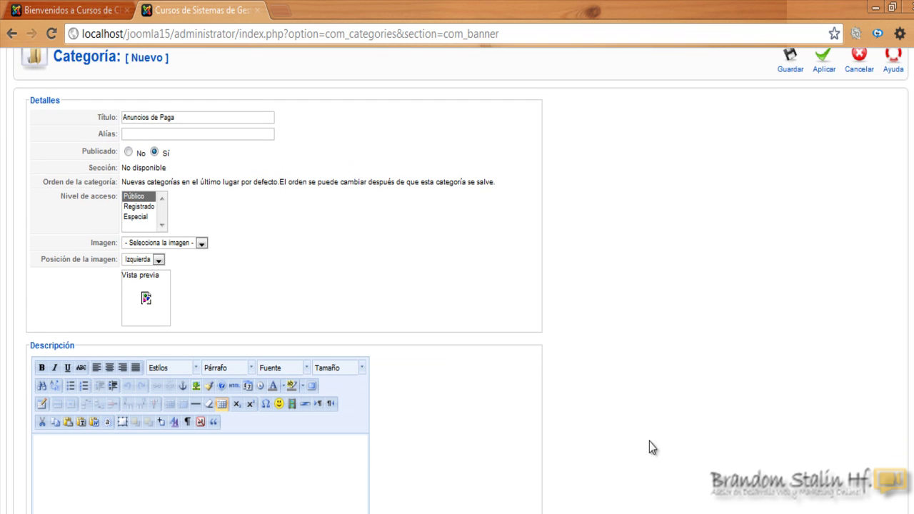
{"action": "scroll", "coordinate": [416, 490], "scroll_direction": "up", "scroll_amount": 1}
{"action": "scroll", "coordinate": [457, 286], "scroll_direction": "up", "scroll_amount": 2}
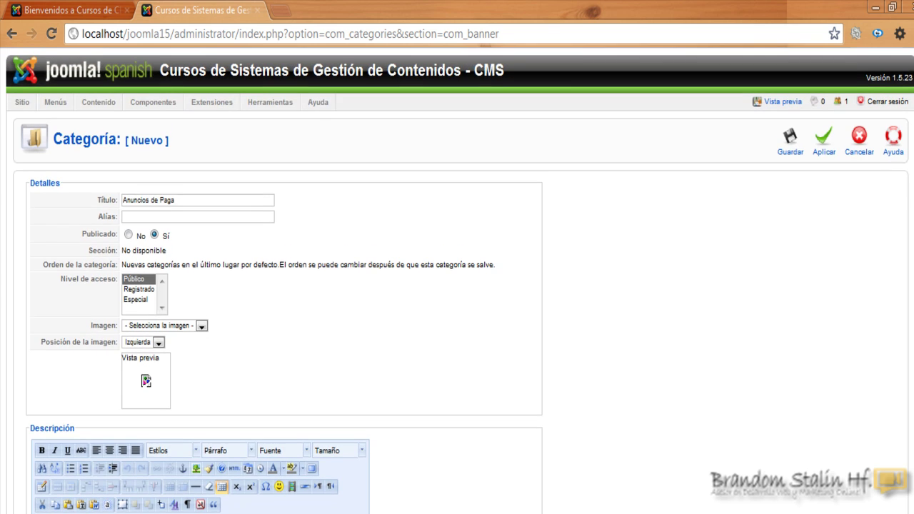
{"action": "left_click", "coordinate": [789, 142]}
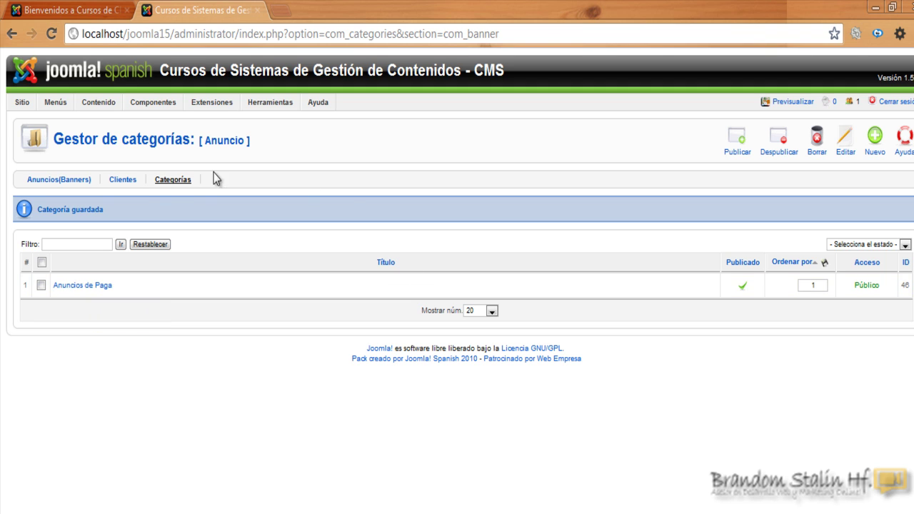
Create a new banner client with the client name "Cursos de Jooma"
{"action": "left_click", "coordinate": [122, 179]}
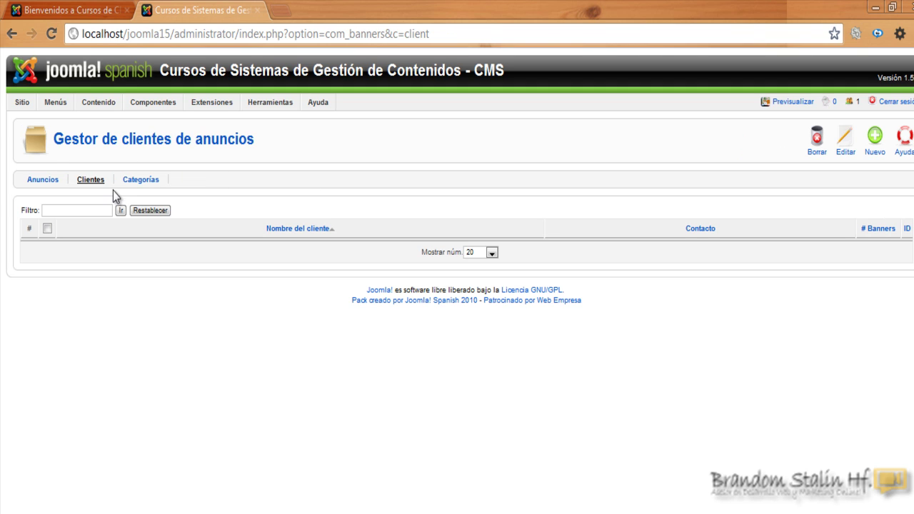
{"action": "left_click", "coordinate": [876, 143]}
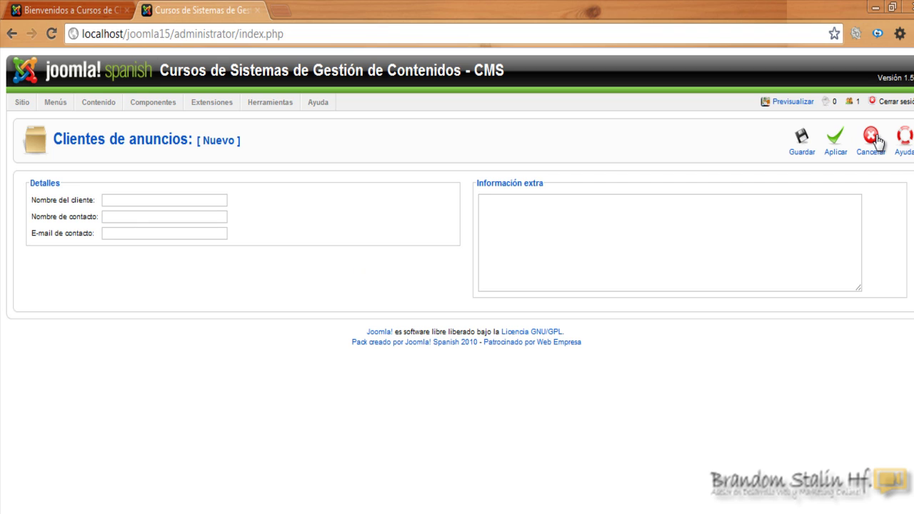
{"action": "left_click", "coordinate": [160, 200]}
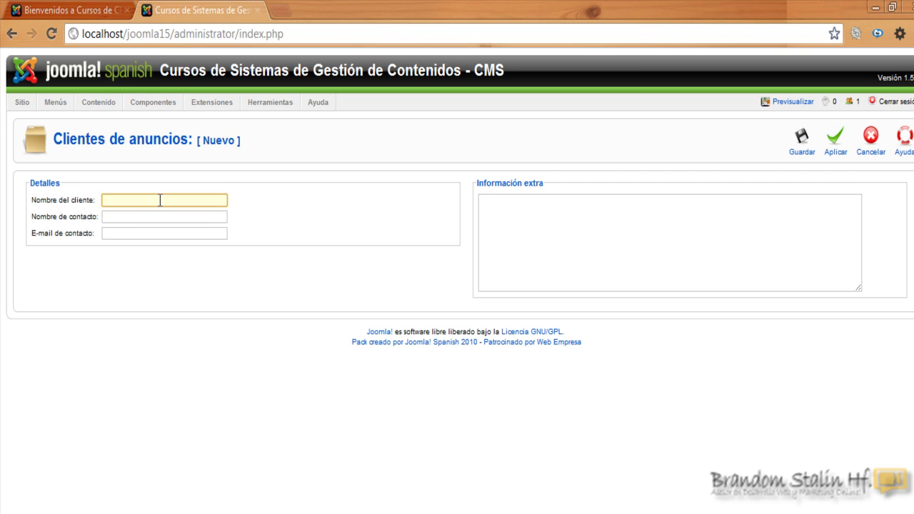
{"action": "left_click", "coordinate": [141, 217]}
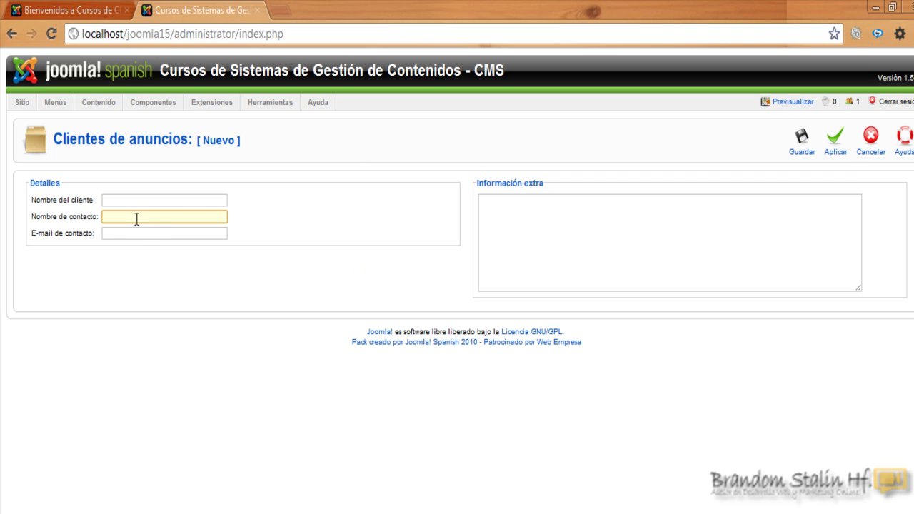
{"action": "left_click", "coordinate": [125, 234]}
{"action": "left_click", "coordinate": [132, 202]}
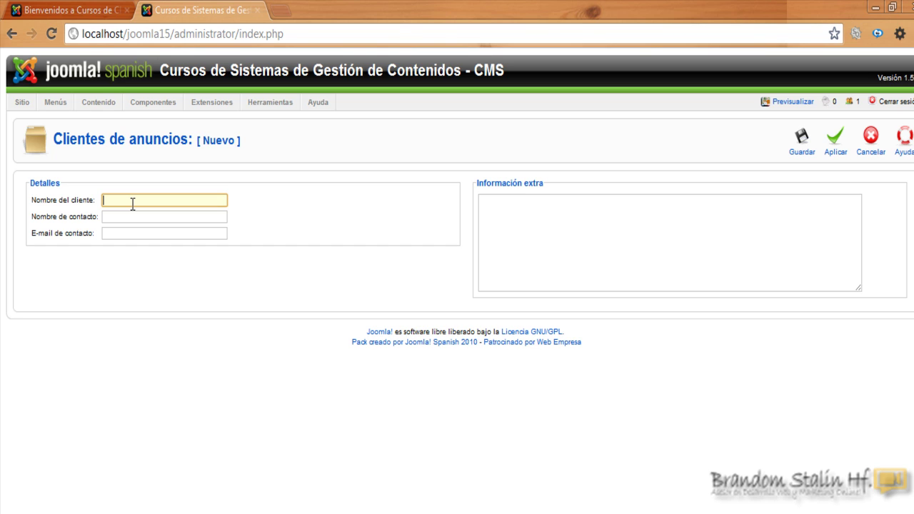
{"action": "type", "text": "Cursos de Jooma"}
{"action": "left_click", "coordinate": [299, 216]}
{"action": "left_click", "coordinate": [170, 203]}
{"action": "left_click", "coordinate": [273, 205]}
Fill in the client's contact name and contact e-mail
{"action": "left_click", "coordinate": [160, 219]}
{"action": "type", "text": "B"}
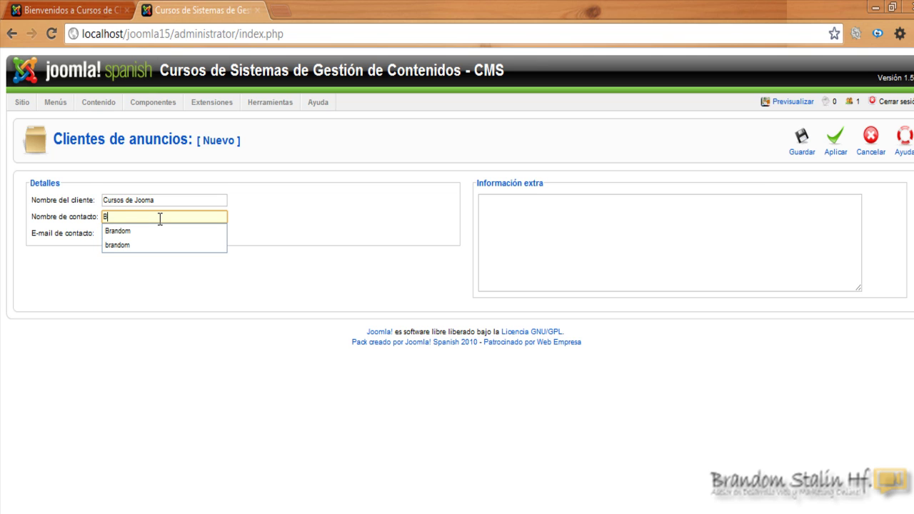
{"action": "left_click", "coordinate": [156, 231]}
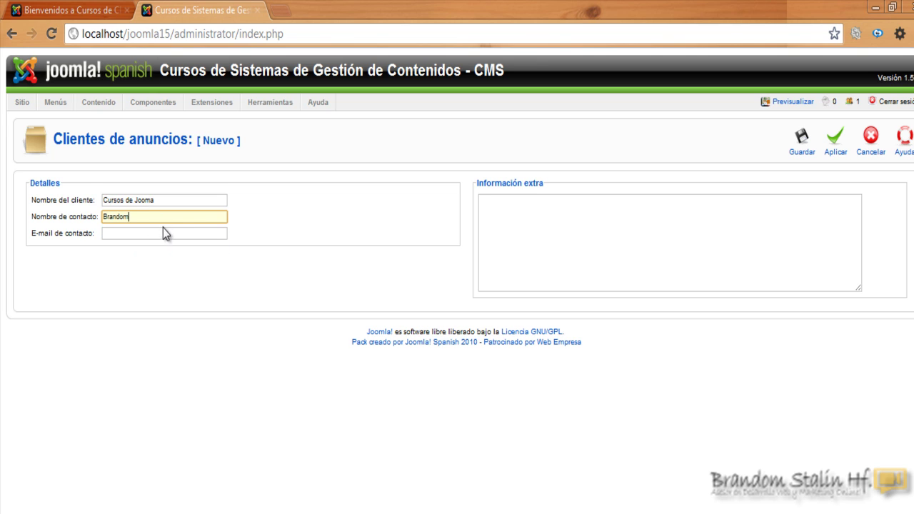
{"action": "left_click", "coordinate": [153, 234]}
{"action": "type", "text": "in"}
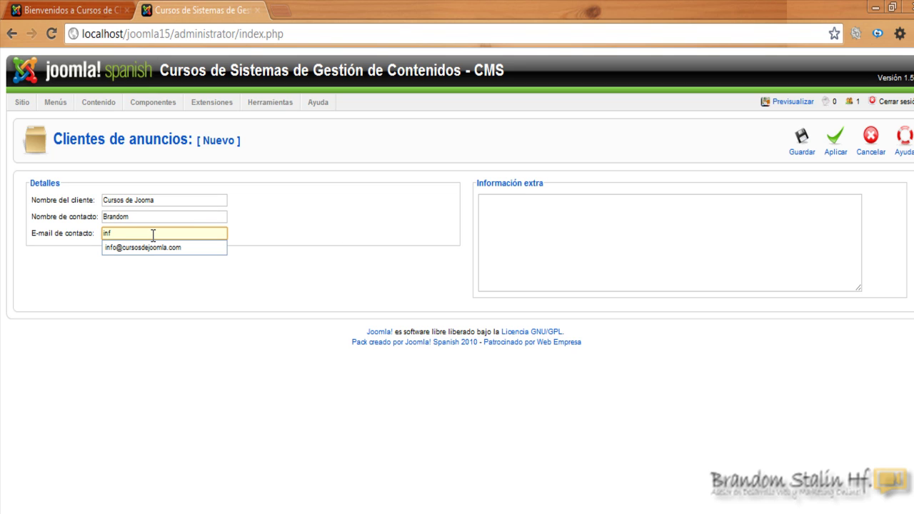
{"action": "type", "text": "f"}
{"action": "left_click", "coordinate": [152, 245]}
{"action": "left_click", "coordinate": [291, 235]}
Leave the extra information empty and save the new banner client
{"action": "left_click", "coordinate": [557, 250]}
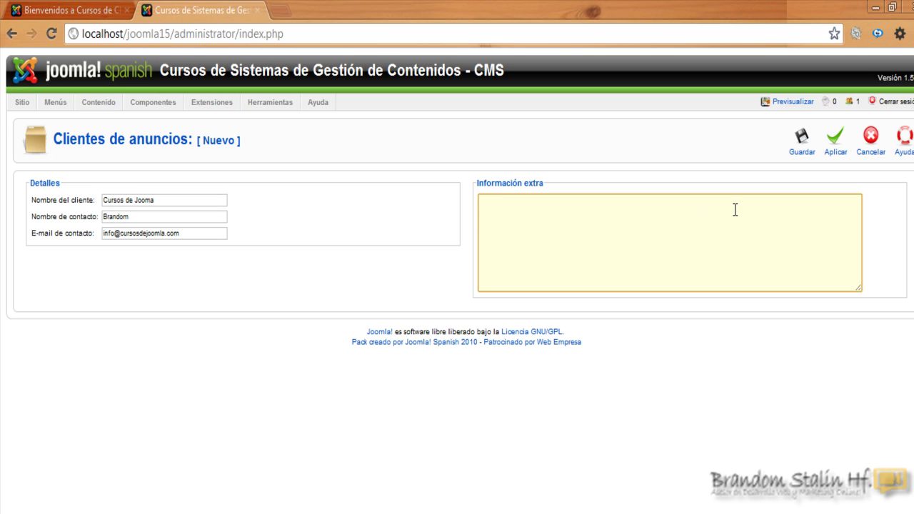
{"action": "left_click", "coordinate": [166, 202]}
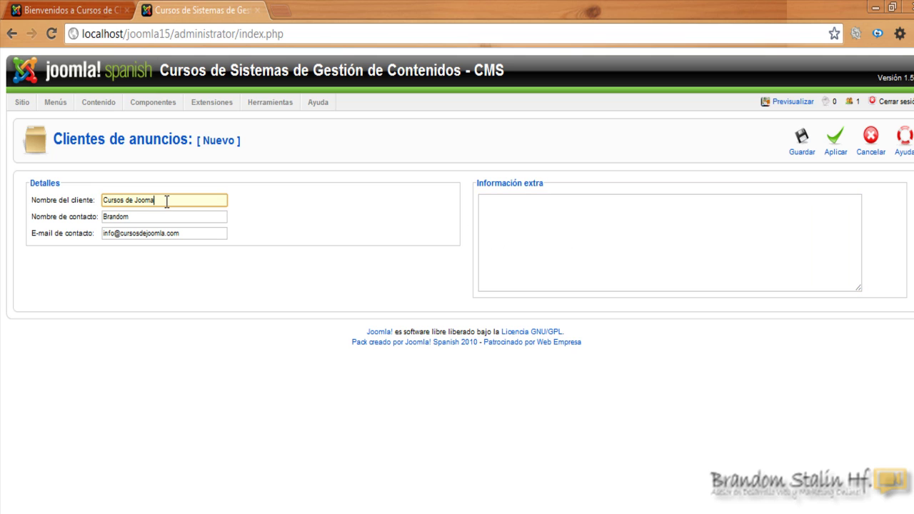
{"action": "left_click", "coordinate": [504, 219]}
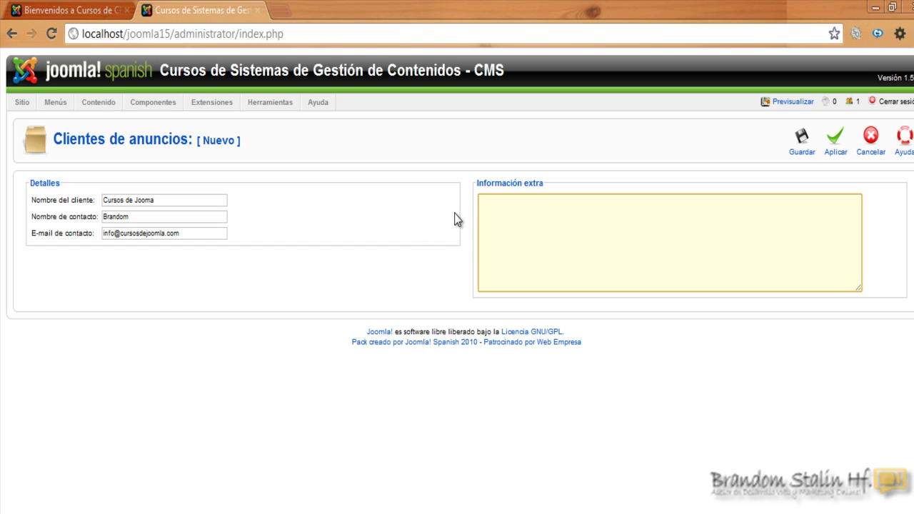
{"action": "left_click", "coordinate": [198, 203]}
{"action": "left_click", "coordinate": [199, 218]}
{"action": "left_click", "coordinate": [204, 235]}
{"action": "left_click", "coordinate": [501, 235]}
{"action": "left_click", "coordinate": [801, 141]}
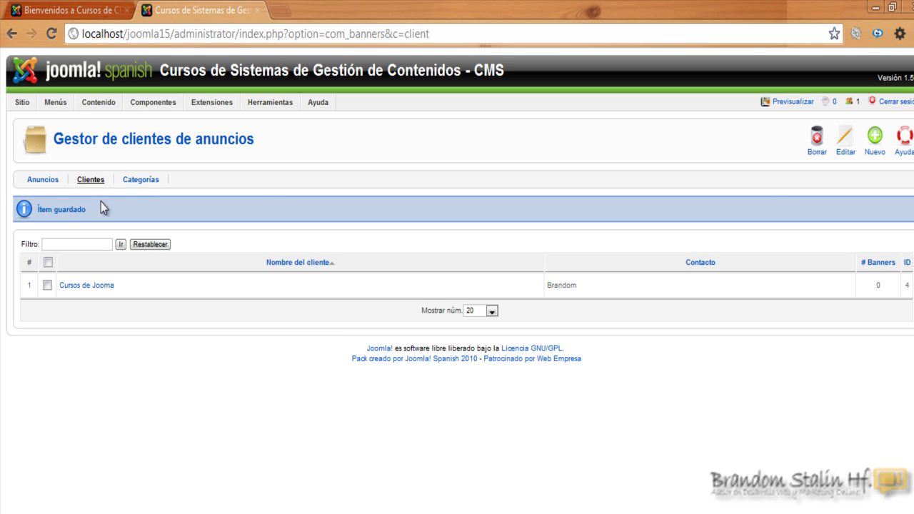
Create a new banner named "Anuncio de Cursos de Joomla", leaving the alias empty
{"action": "left_click", "coordinate": [43, 181]}
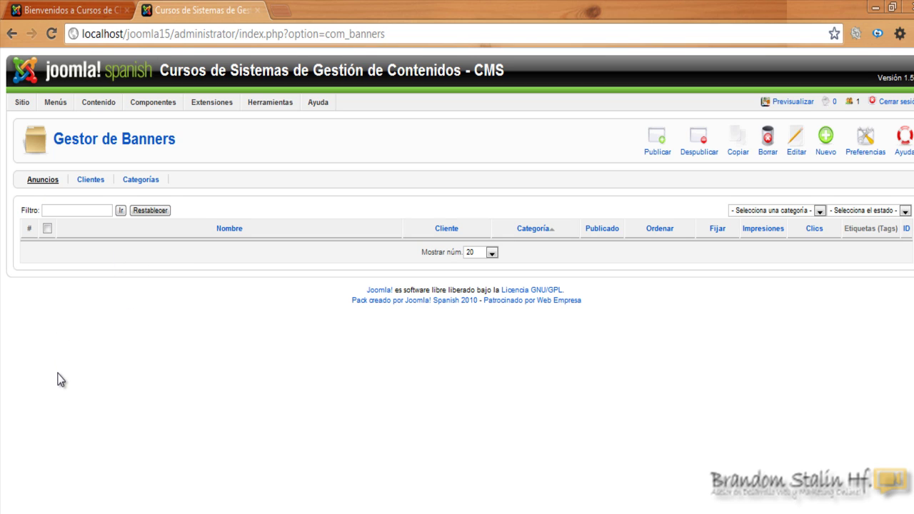
{"action": "left_click", "coordinate": [825, 140]}
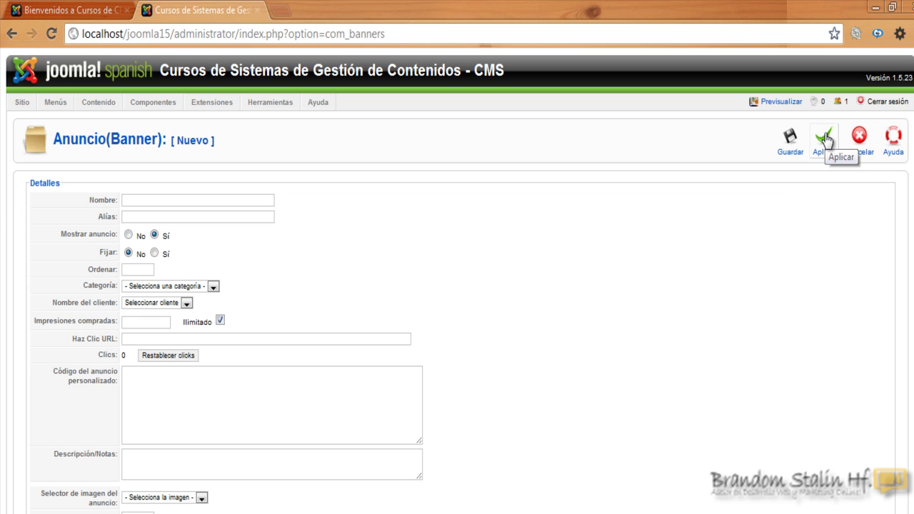
{"action": "left_click", "coordinate": [154, 200]}
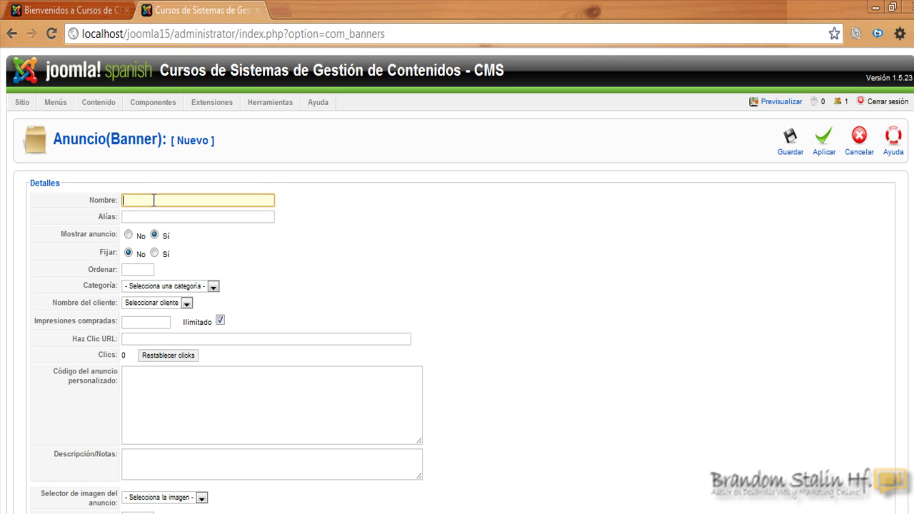
{"action": "type", "text": "Anuncio de Cursosd"}
{"action": "key", "text": "BackSpace"}
{"action": "type", "text": "de Joomla"}
{"action": "left_click", "coordinate": [179, 216]}
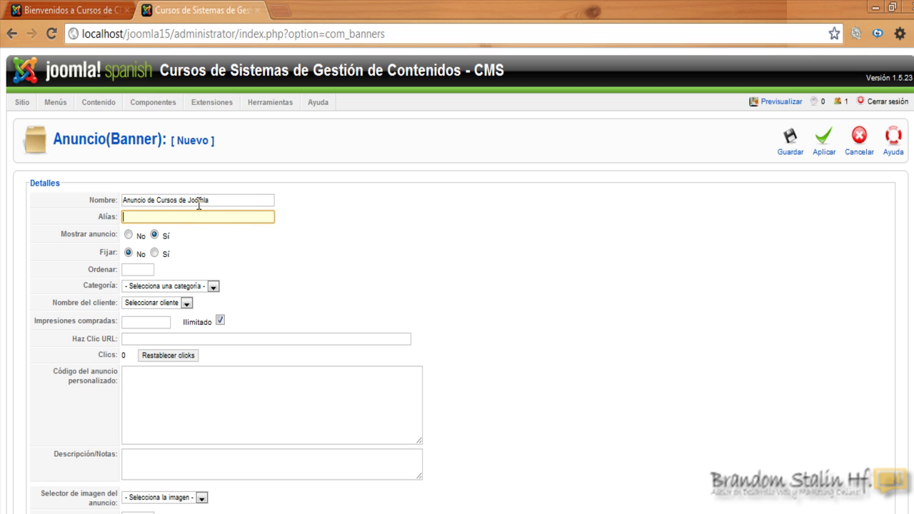
{"action": "left_click", "coordinate": [200, 232]}
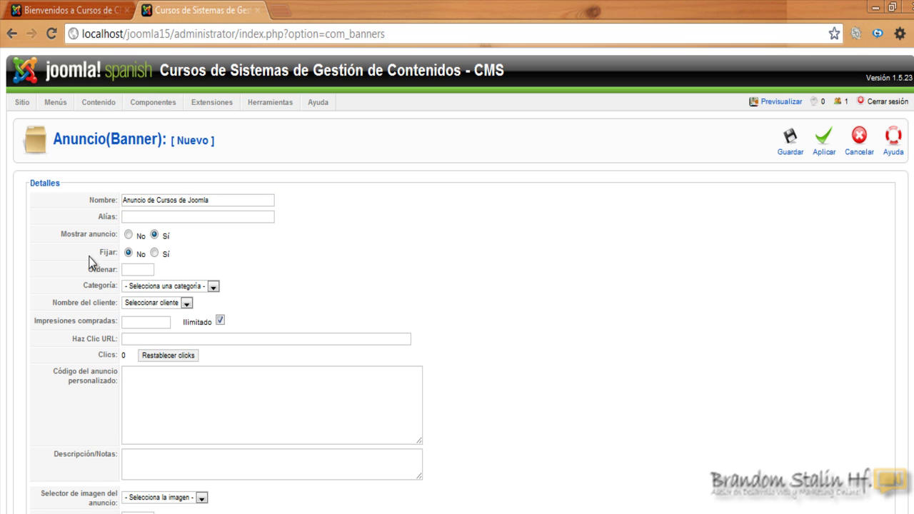
Set the banner's Fijar option to Sí and its order to 1
{"action": "left_click", "coordinate": [154, 254]}
{"action": "left_click", "coordinate": [142, 269]}
{"action": "type", "text": "1"}
{"action": "left_click", "coordinate": [274, 283]}
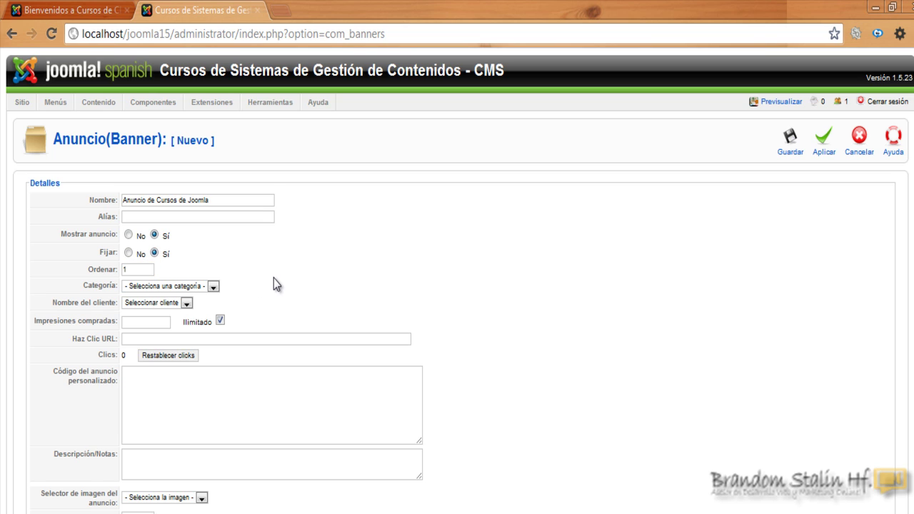
Assign the banner to the category Anuncios de Paga and the client Cursos de Jooma
{"action": "left_click", "coordinate": [212, 287]}
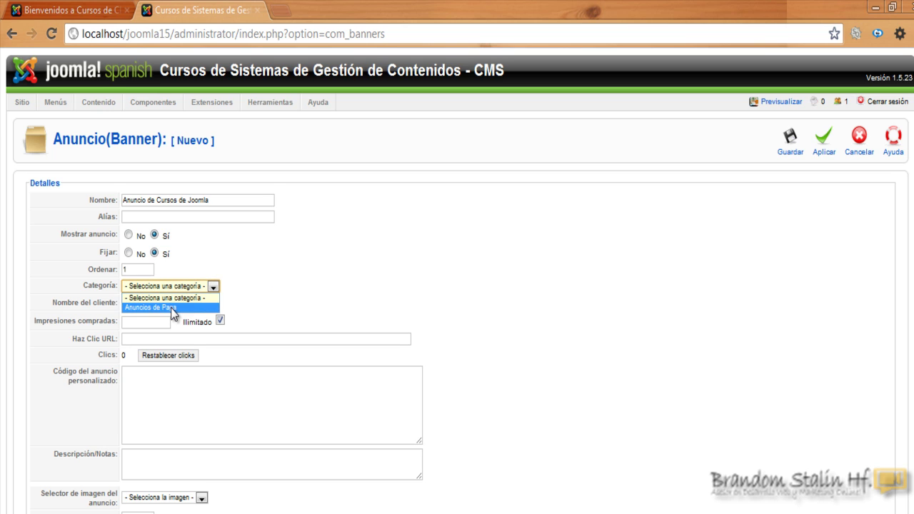
{"action": "left_click", "coordinate": [175, 307]}
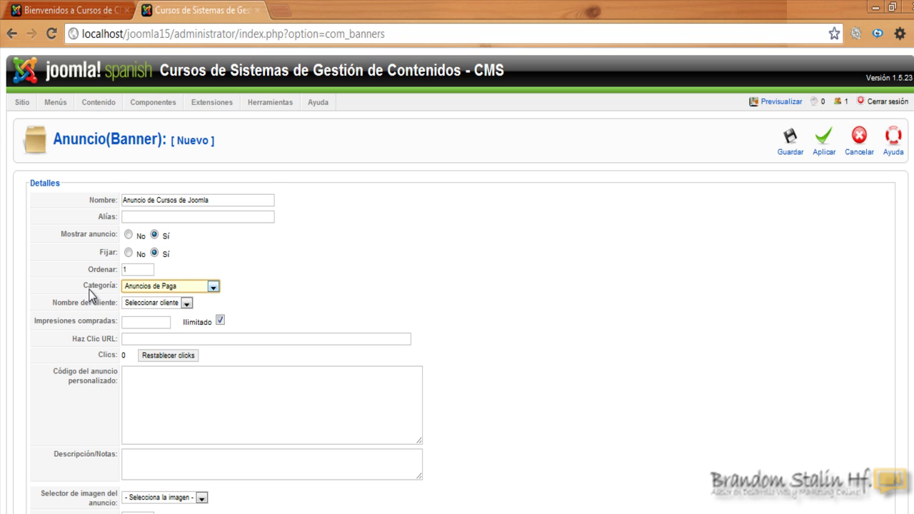
{"action": "left_click", "coordinate": [185, 304]}
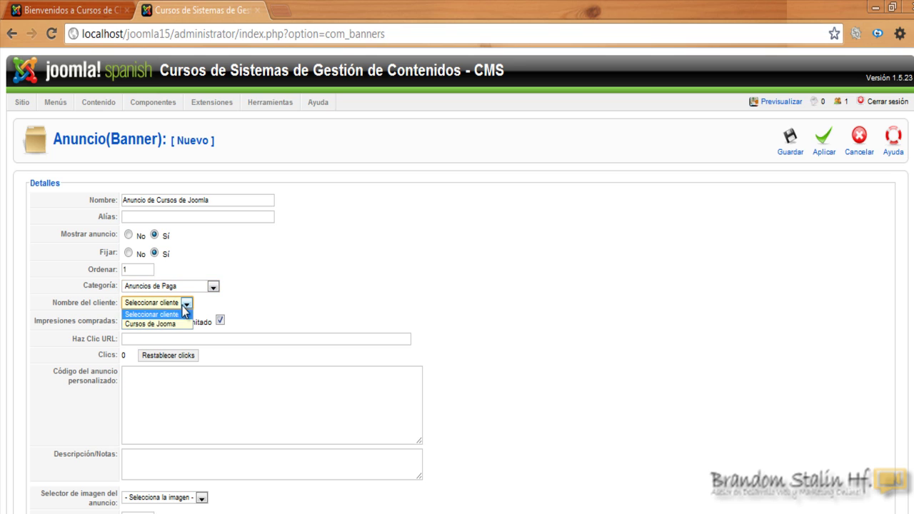
{"action": "left_click", "coordinate": [164, 325]}
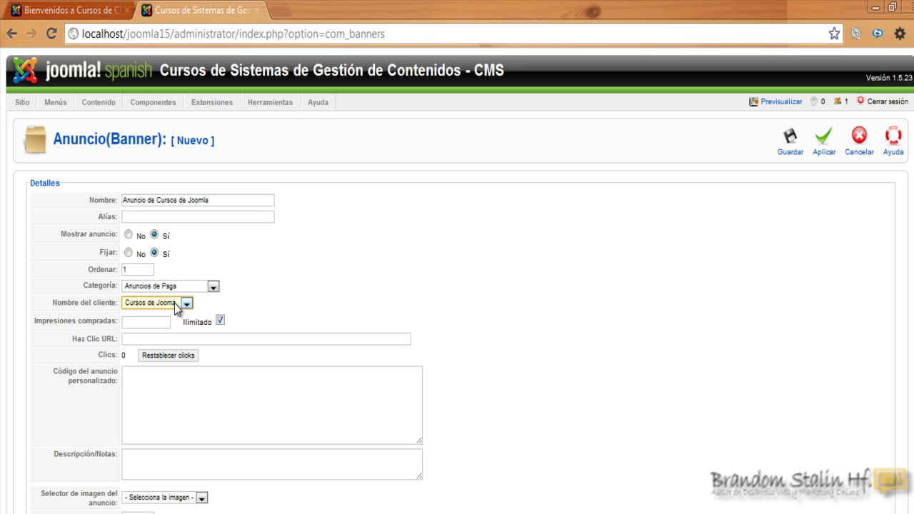
{"action": "left_click", "coordinate": [302, 292]}
Set the banner's purchased impressions to 100 and turn off the Ilimitado option
{"action": "left_click", "coordinate": [162, 322]}
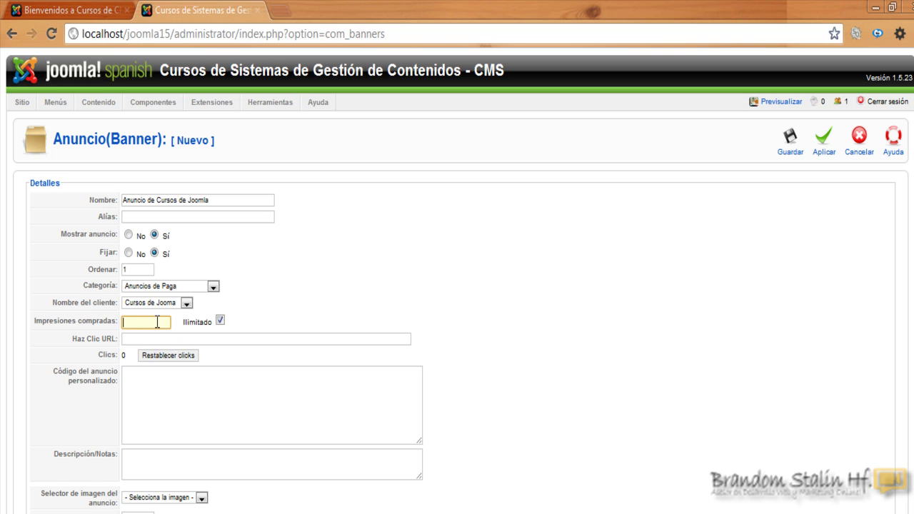
{"action": "type", "text": "100"}
{"action": "left_click", "coordinate": [220, 322]}
{"action": "left_click", "coordinate": [151, 323]}
{"action": "left_click", "coordinate": [335, 318]}
{"action": "scroll", "coordinate": [209, 321], "scroll_direction": "down", "scroll_amount": 1}
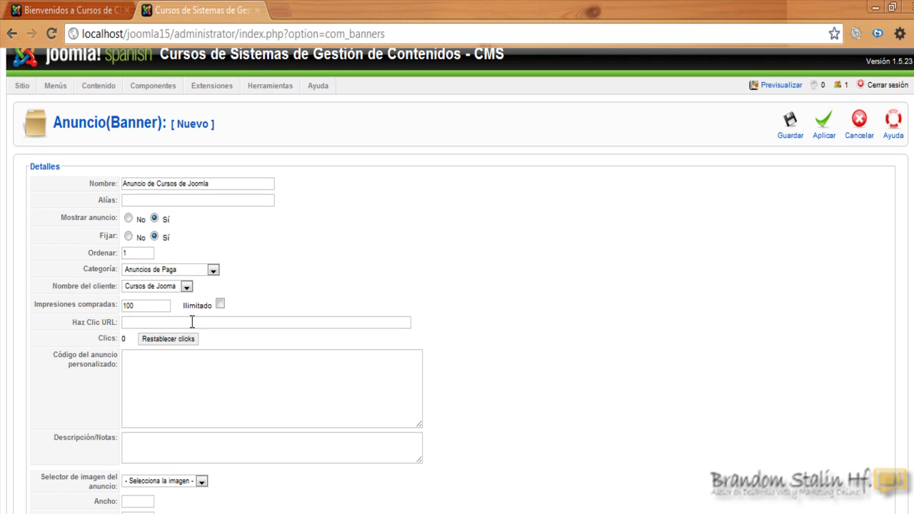
{"action": "left_click", "coordinate": [147, 321]}
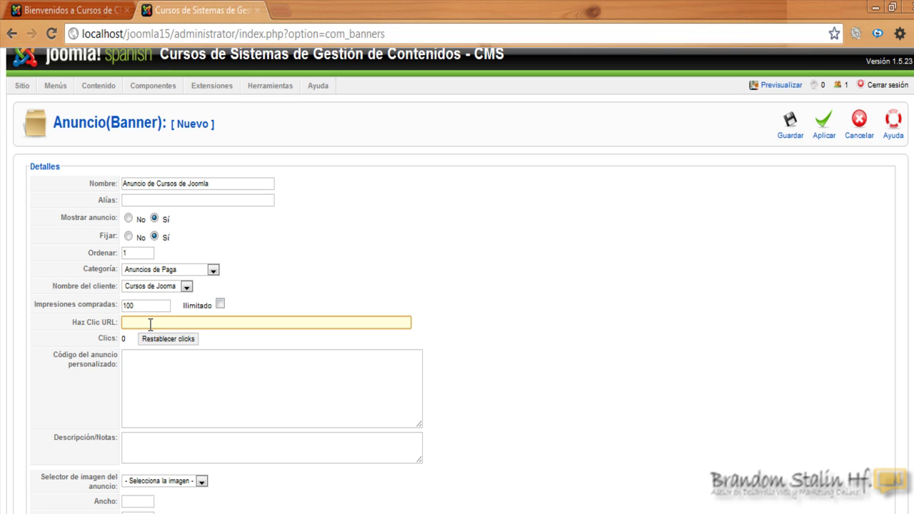
{"action": "type", "text": "h"}
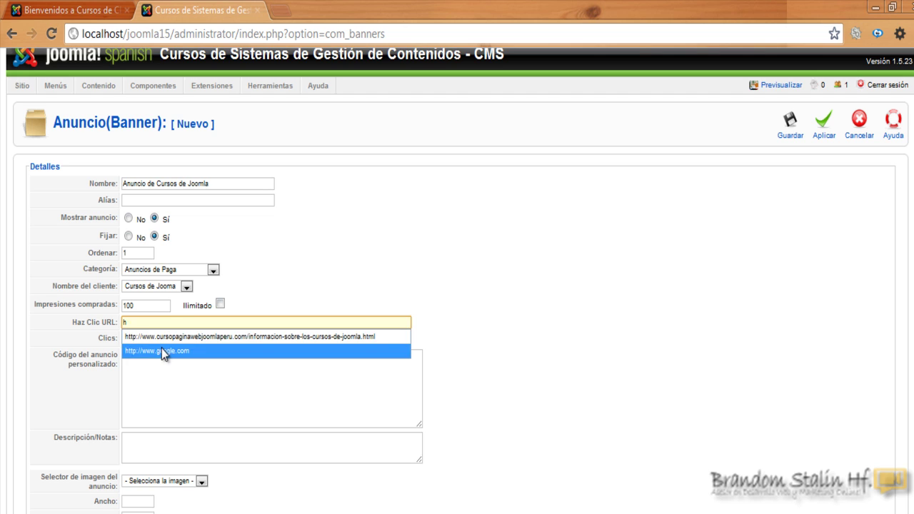
{"action": "left_click", "coordinate": [161, 349]}
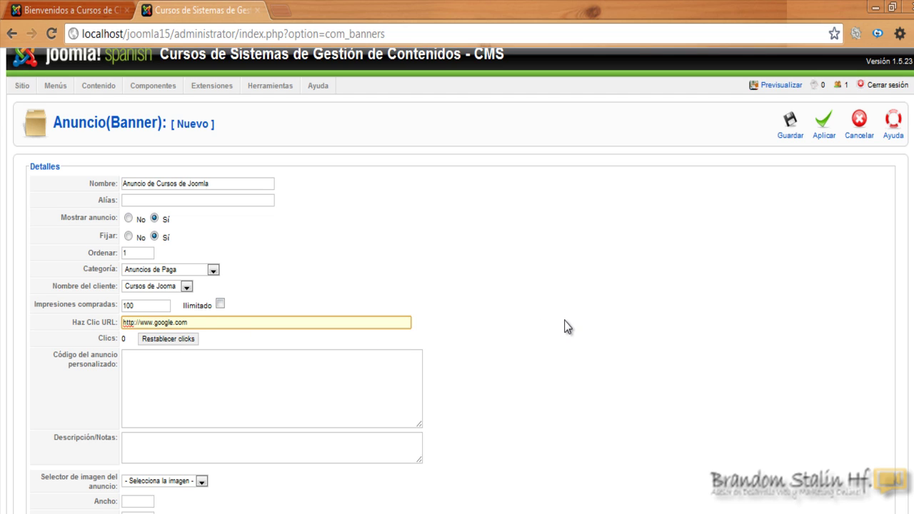
{"action": "left_click_drag", "start_coordinate": [139, 323], "coordinate": [124, 329]}
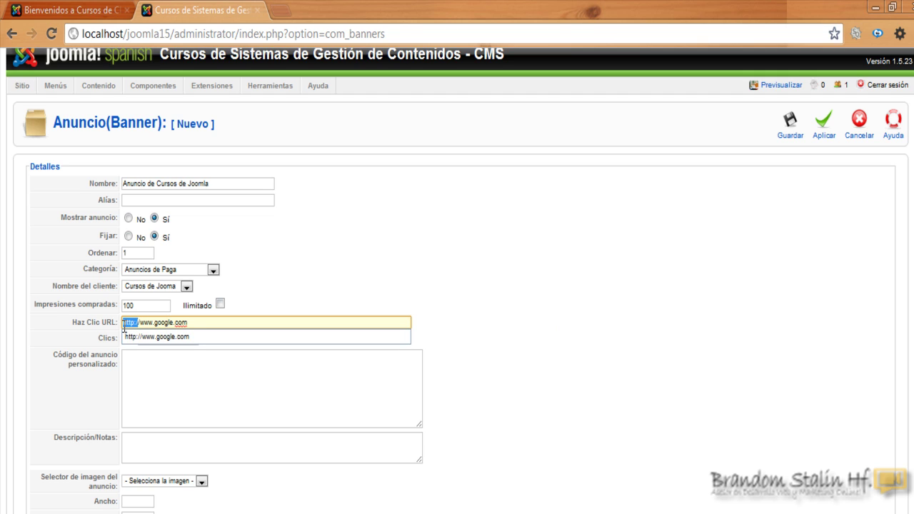
{"action": "left_click", "coordinate": [347, 283]}
Review the banner's custom code and Descripción/Notas fields, leaving both empty
{"action": "left_click", "coordinate": [300, 408]}
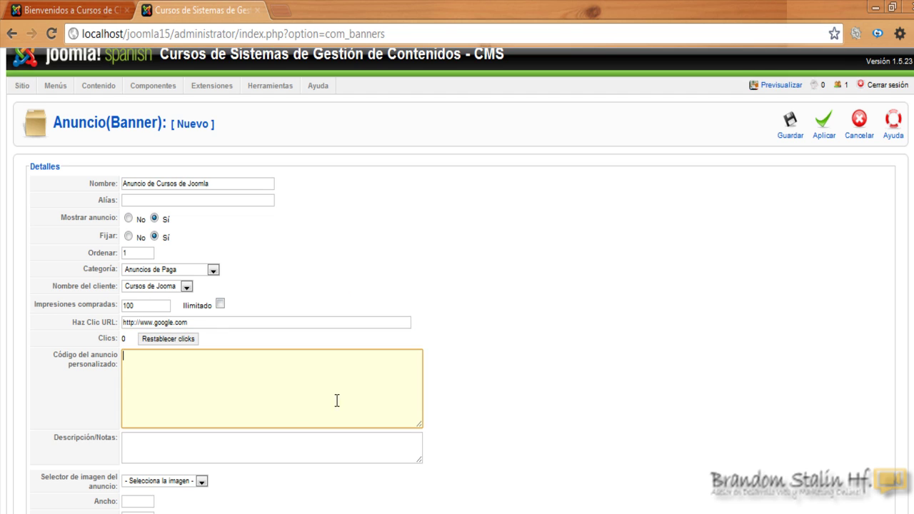
{"action": "scroll", "coordinate": [300, 408], "scroll_direction": "down", "scroll_amount": 1}
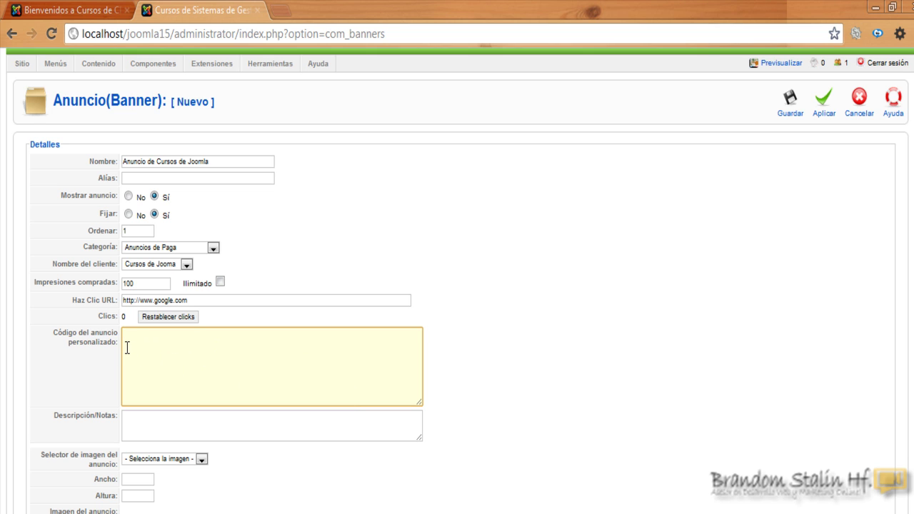
{"action": "scroll", "coordinate": [261, 347], "scroll_direction": "down", "scroll_amount": 1}
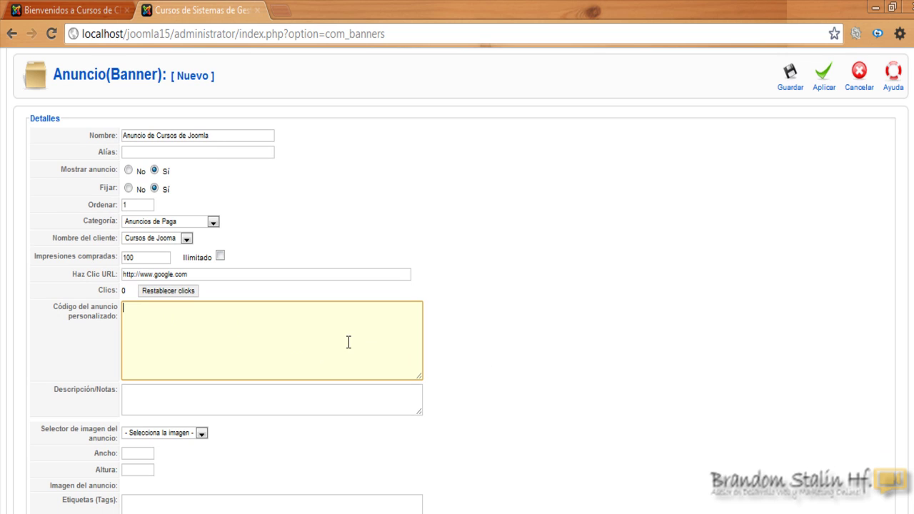
{"action": "left_click", "coordinate": [520, 359]}
{"action": "left_click", "coordinate": [234, 400]}
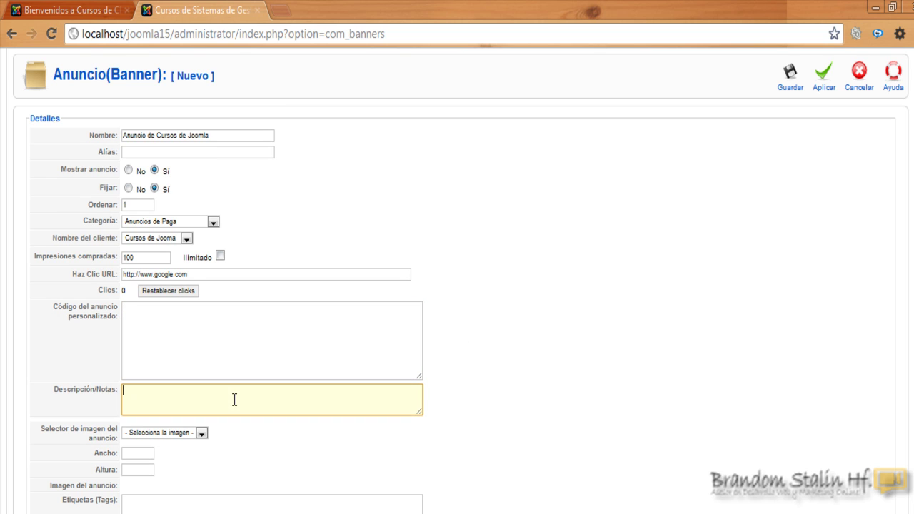
{"action": "scroll", "coordinate": [232, 402], "scroll_direction": "down", "scroll_amount": 1}
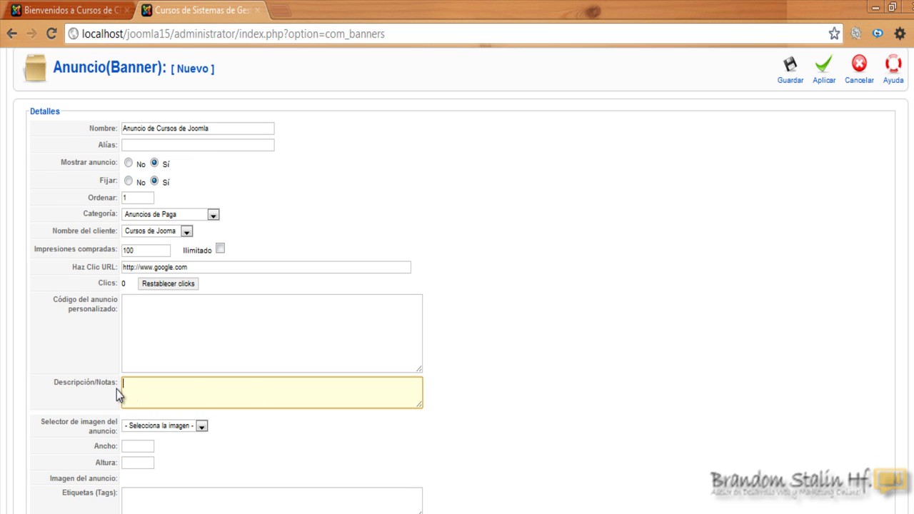
{"action": "left_click", "coordinate": [185, 325]}
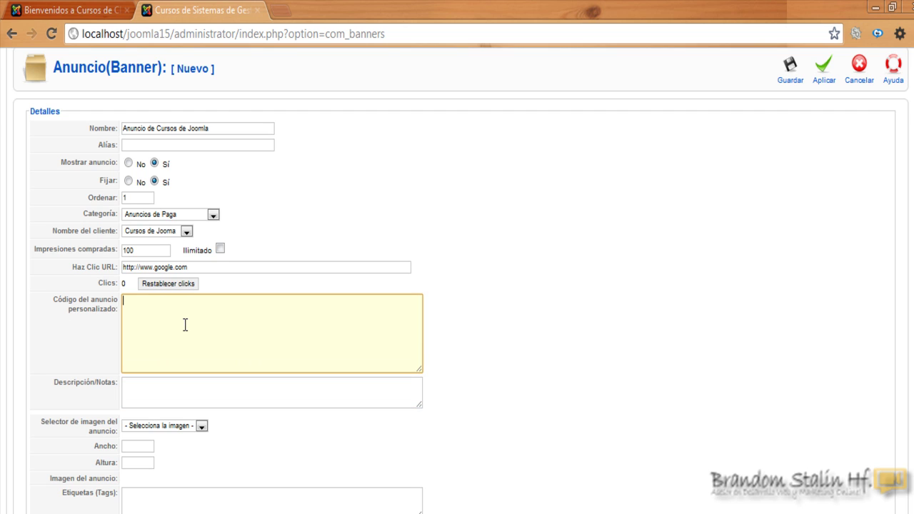
{"action": "left_click", "coordinate": [303, 439]}
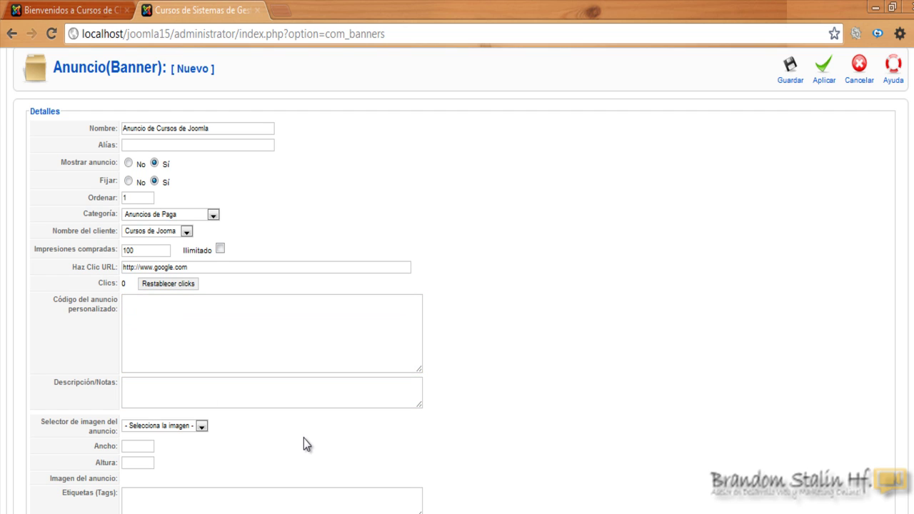
Try osmbanner2.png as the banner image, and settle on shop-ad-books.jpg
{"action": "left_click", "coordinate": [203, 430]}
{"action": "left_click", "coordinate": [171, 455]}
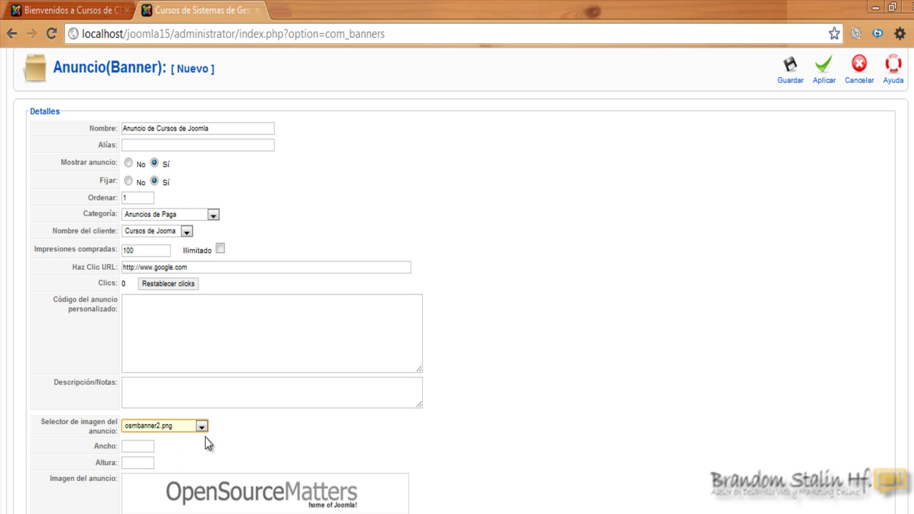
{"action": "left_click", "coordinate": [203, 428]}
{"action": "left_click", "coordinate": [176, 464]}
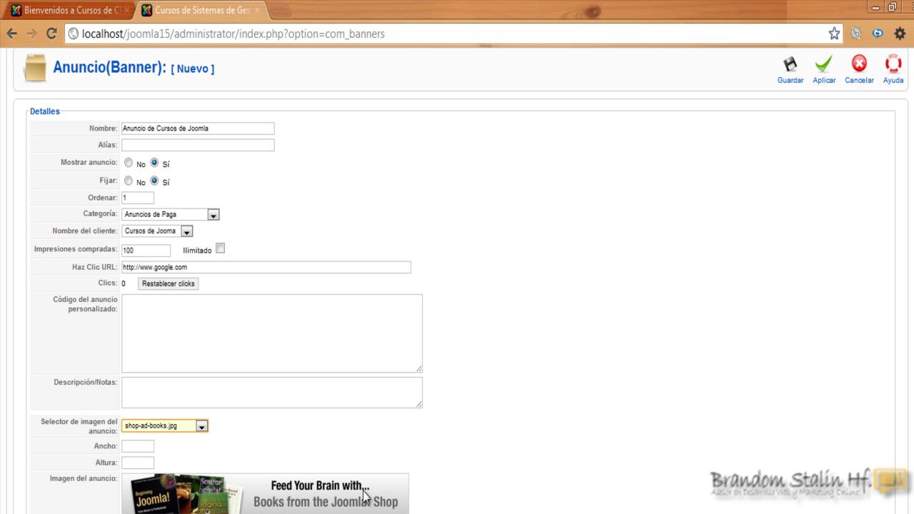
{"action": "scroll", "coordinate": [758, 396], "scroll_direction": "down", "scroll_amount": 1}
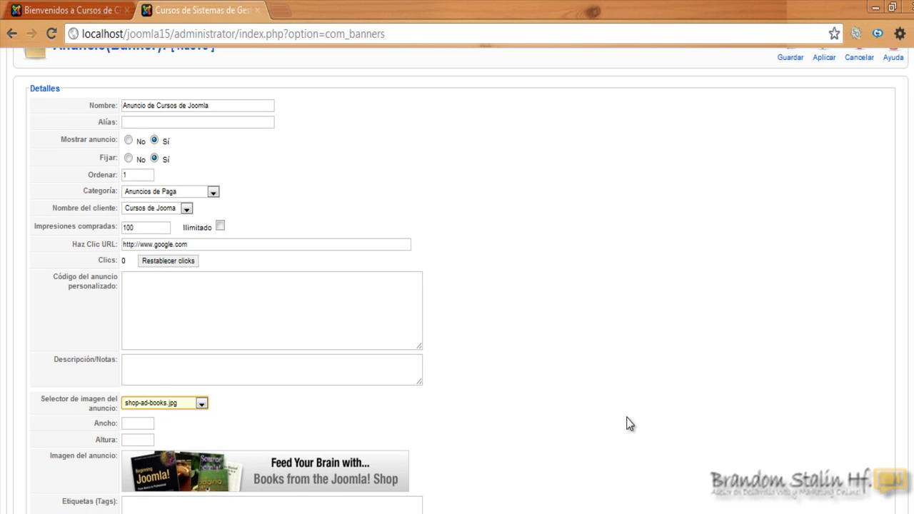
Leave the banner's width, height and tags empty and save the banner
{"action": "left_click", "coordinate": [209, 506]}
{"action": "left_click", "coordinate": [144, 426]}
{"action": "left_click", "coordinate": [144, 438]}
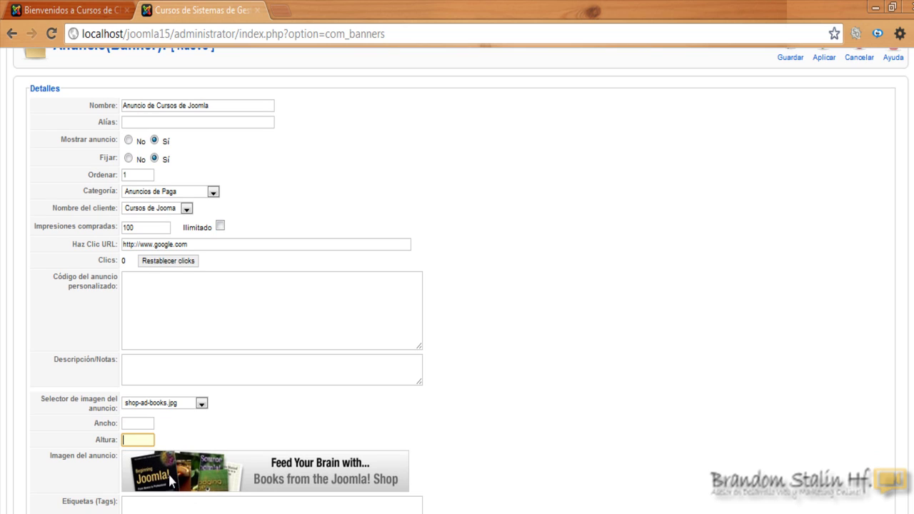
{"action": "left_click", "coordinate": [272, 509]}
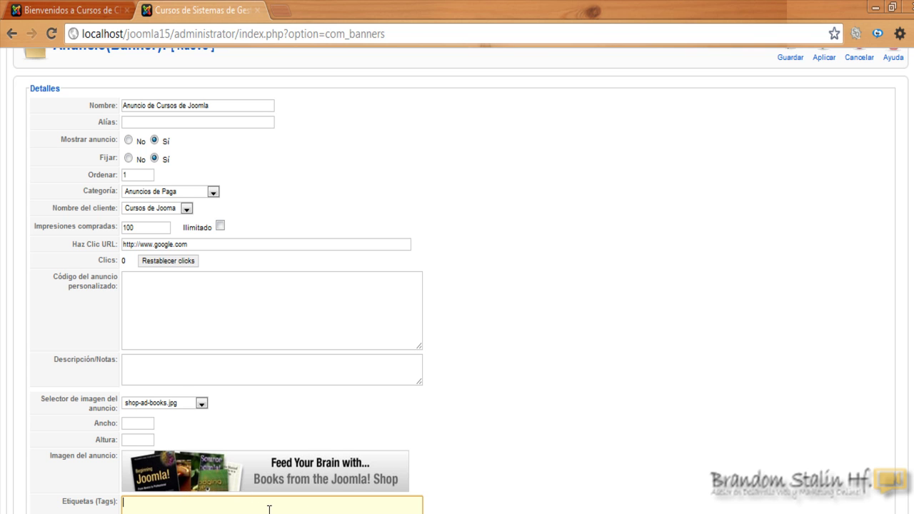
{"action": "left_click", "coordinate": [539, 447]}
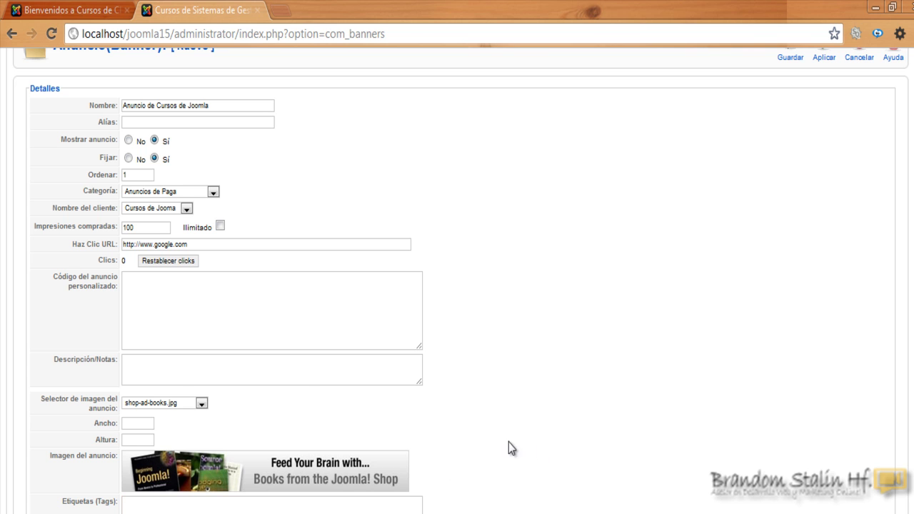
{"action": "scroll", "coordinate": [456, 285], "scroll_direction": "up", "scroll_amount": 2}
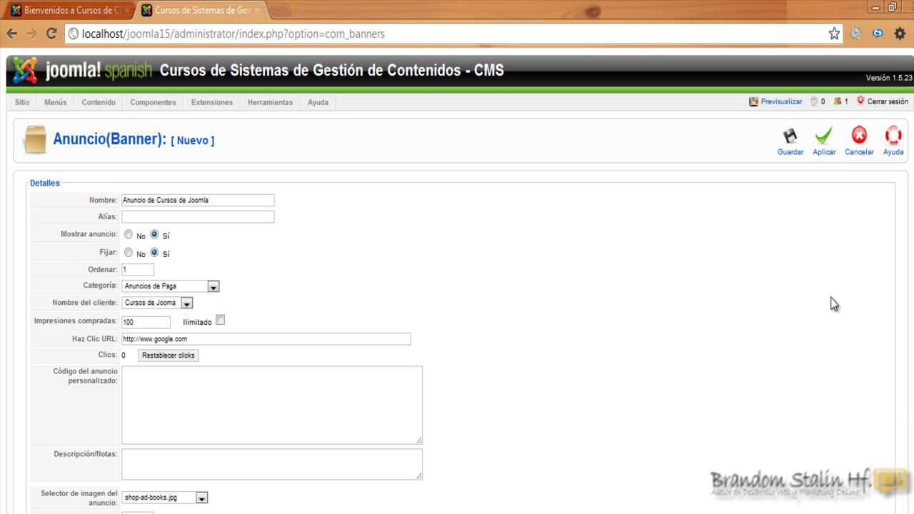
{"action": "left_click", "coordinate": [790, 141]}
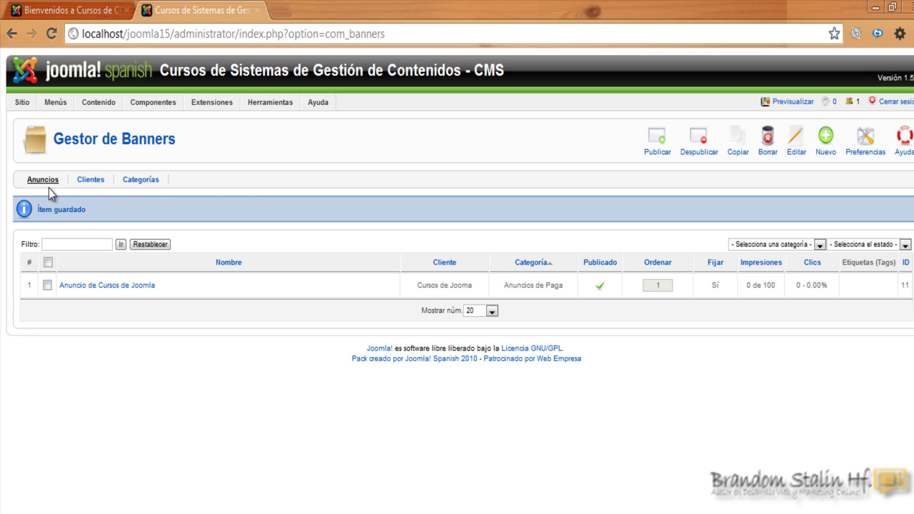
View the Cuadro image from the desktop to see which module the Banner component maps to, and return to the Joomla administrator in Chrome
{"action": "mouse_move", "coordinate": [148, 104]}
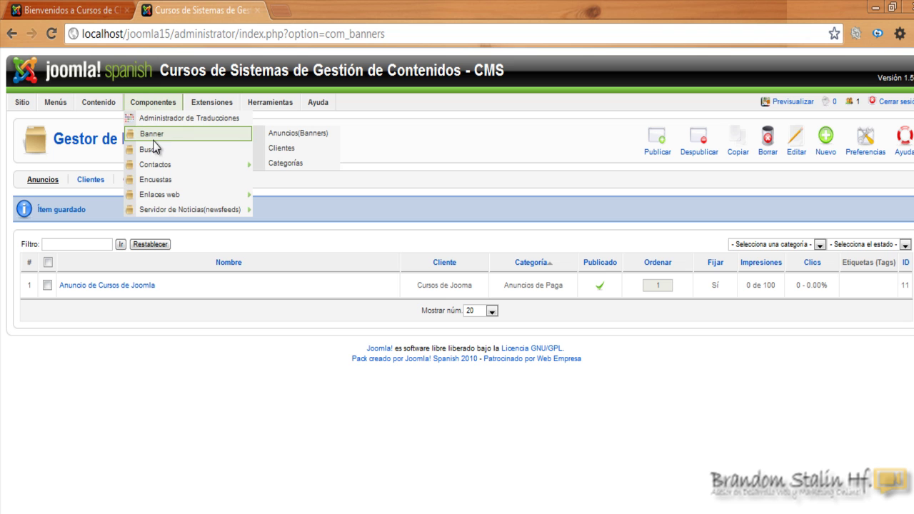
{"action": "left_click", "coordinate": [875, 7]}
{"action": "double_click", "coordinate": [46, 415]}
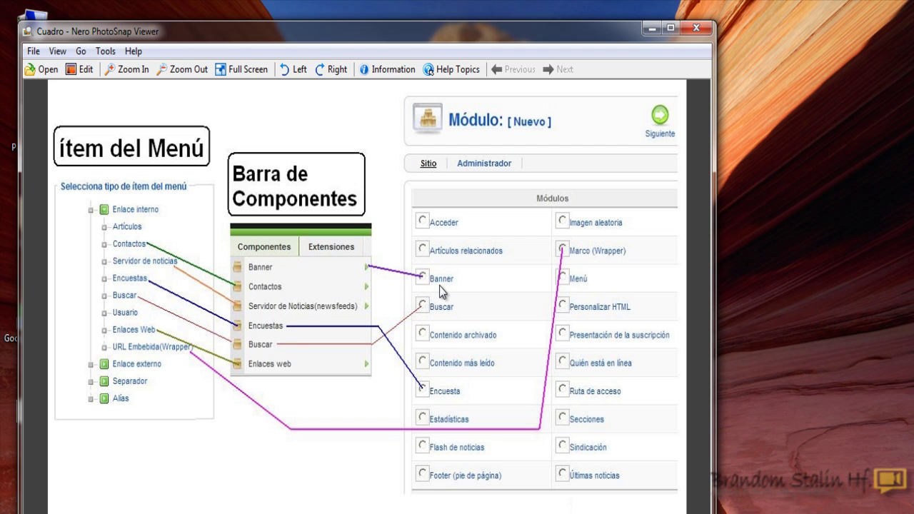
{"action": "left_click", "coordinate": [649, 30]}
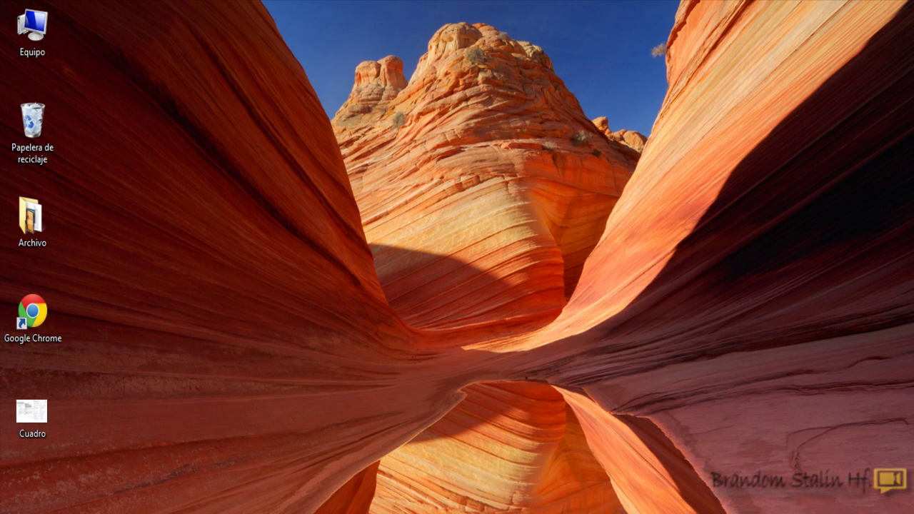
{"action": "key", "text": "alt+Tab"}
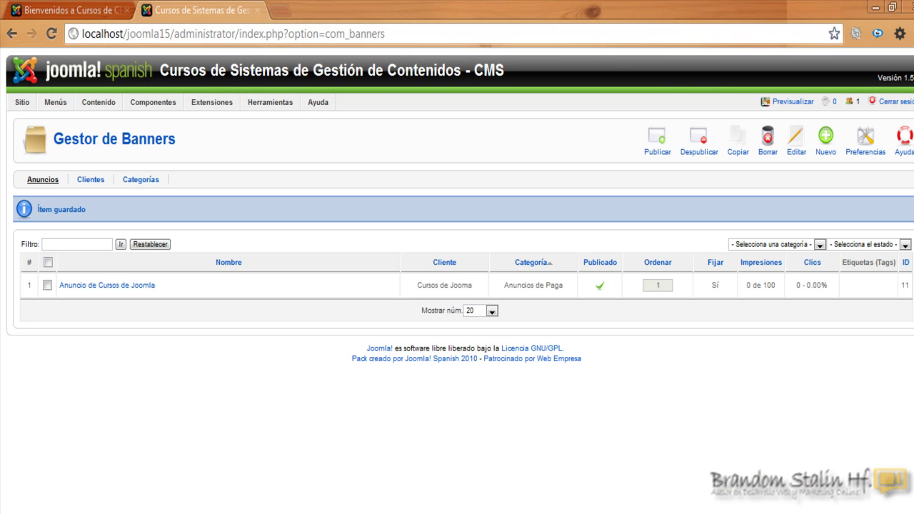
Create a new site module of type Banner from the module manager
{"action": "mouse_move", "coordinate": [221, 102]}
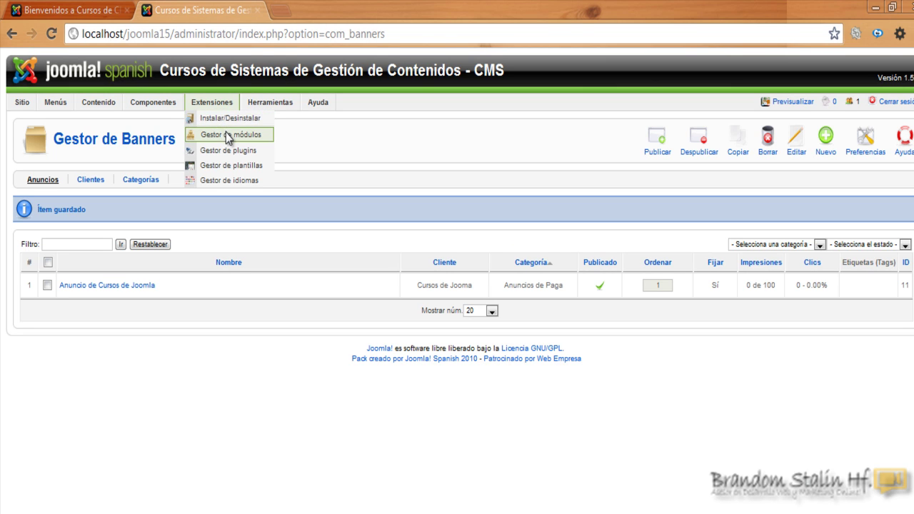
{"action": "left_click", "coordinate": [252, 141]}
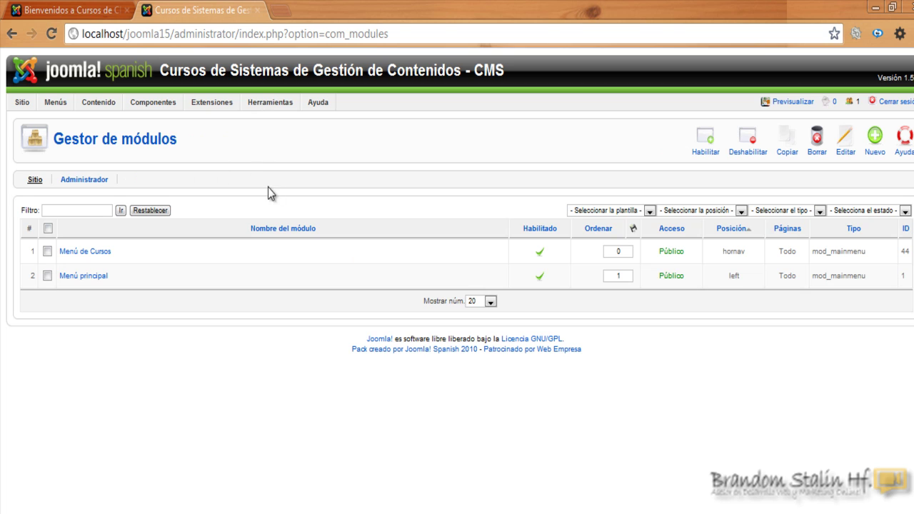
{"action": "left_click", "coordinate": [875, 136]}
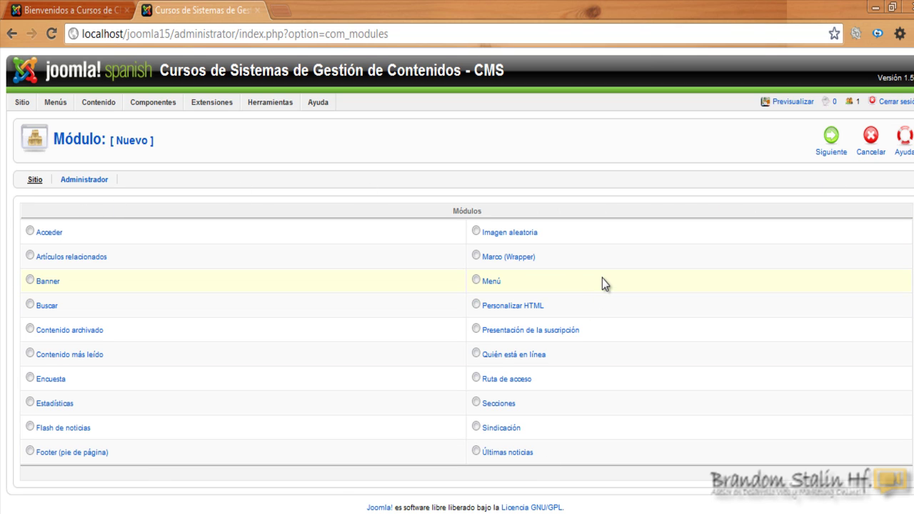
{"action": "left_click", "coordinate": [48, 281]}
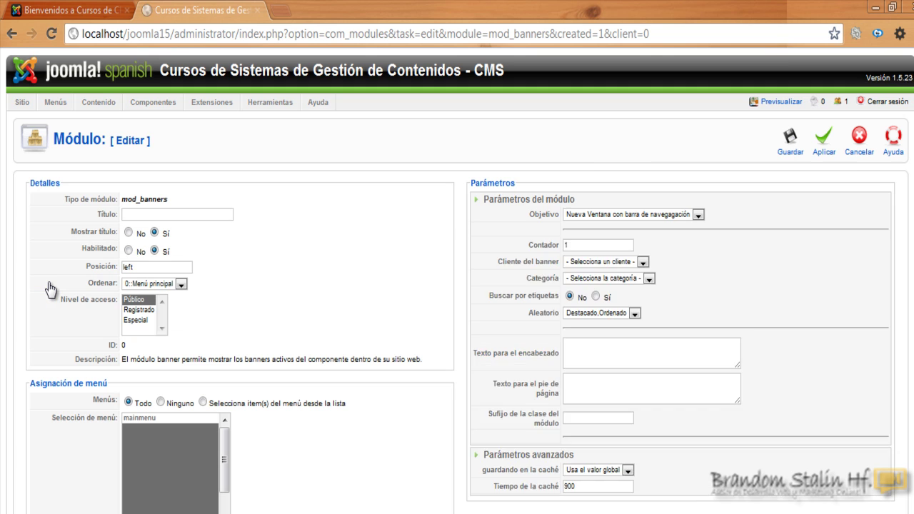
Title the banner module "Anuncio del Curso de Joomla" and set Mostrar título to No
{"action": "left_click", "coordinate": [192, 204]}
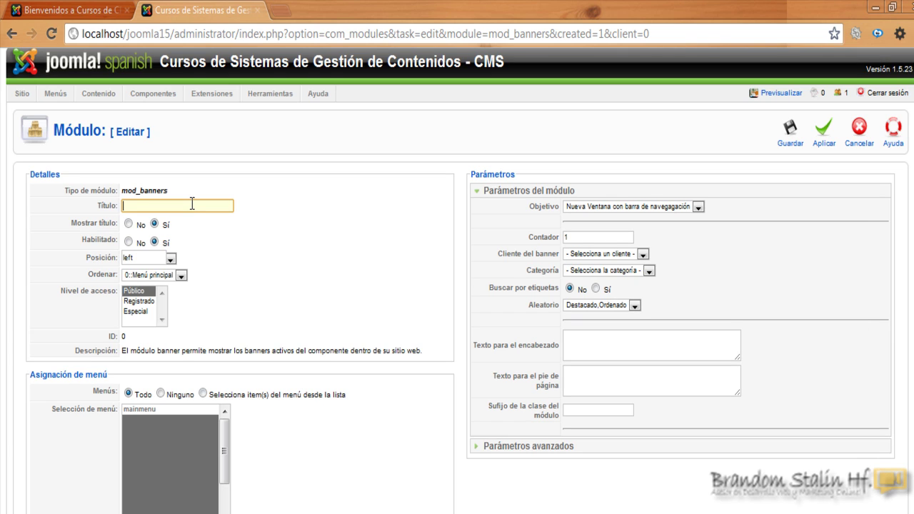
{"action": "type", "text": "Anun"}
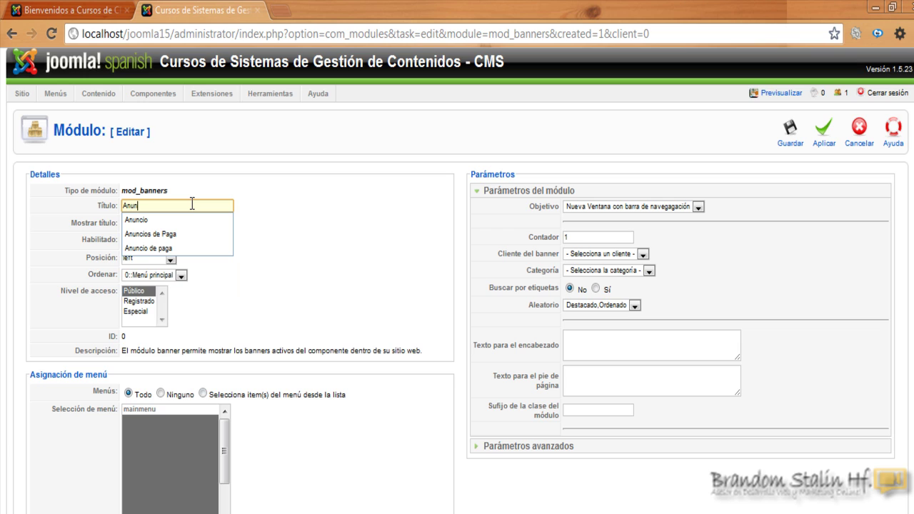
{"action": "type", "text": "cio "}
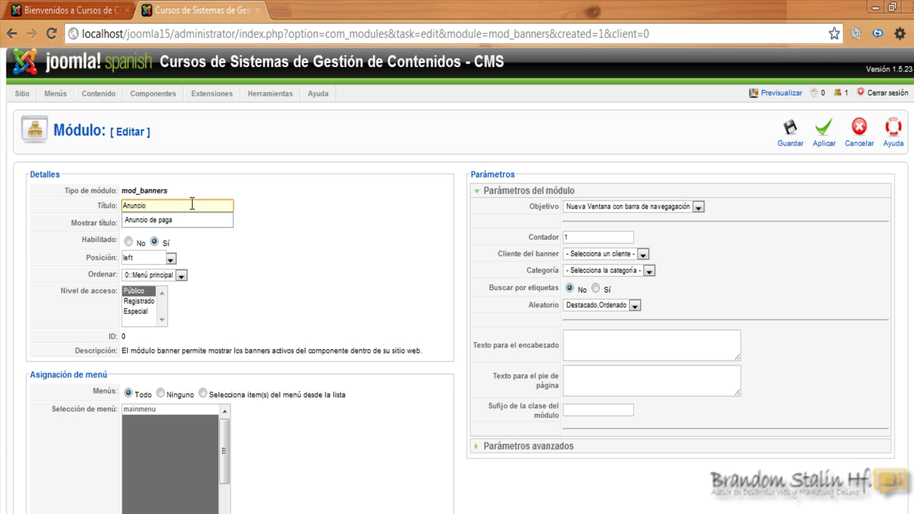
{"action": "type", "text": "del C"}
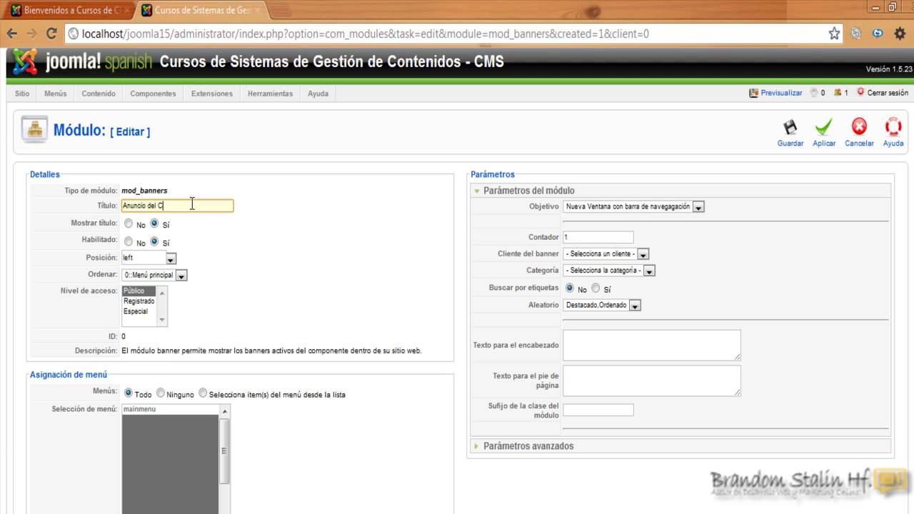
{"action": "type", "text": "urso de Joomla"}
{"action": "left_click", "coordinate": [318, 240]}
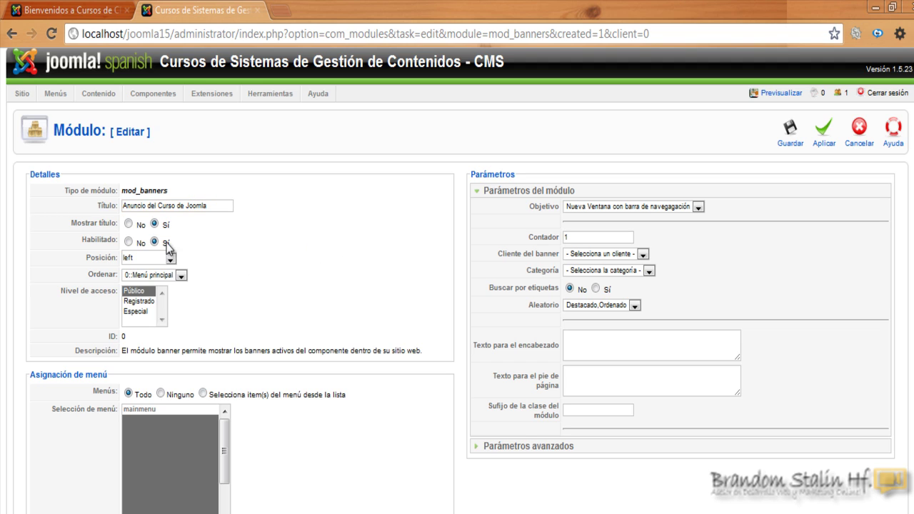
{"action": "left_click", "coordinate": [129, 224]}
Open the site's Página Principal and load localhost/joomla15/?tp=1 to examine where the template's module positions are, down to the page end
{"action": "left_click", "coordinate": [93, 8]}
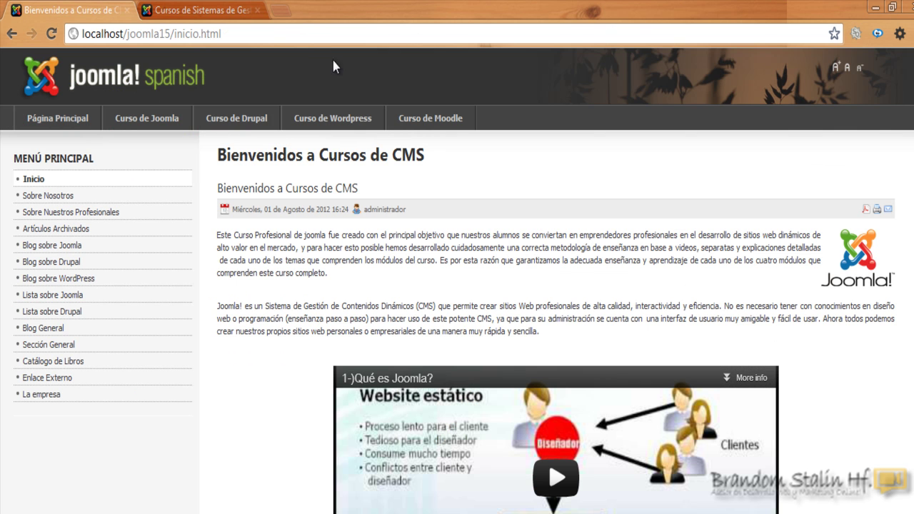
{"action": "left_click", "coordinate": [48, 120]}
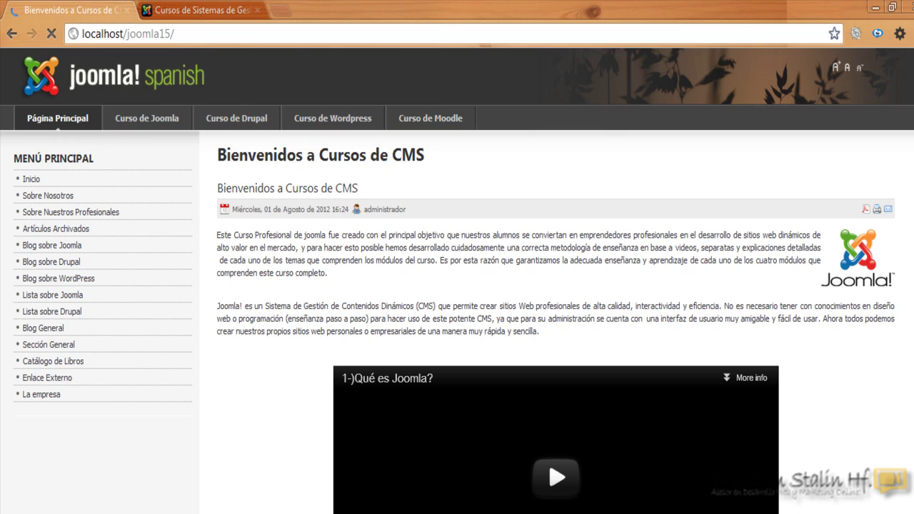
{"action": "scroll", "coordinate": [849, 285], "scroll_direction": "down", "scroll_amount": 6}
{"action": "scroll", "coordinate": [850, 114], "scroll_direction": "up", "scroll_amount": 6}
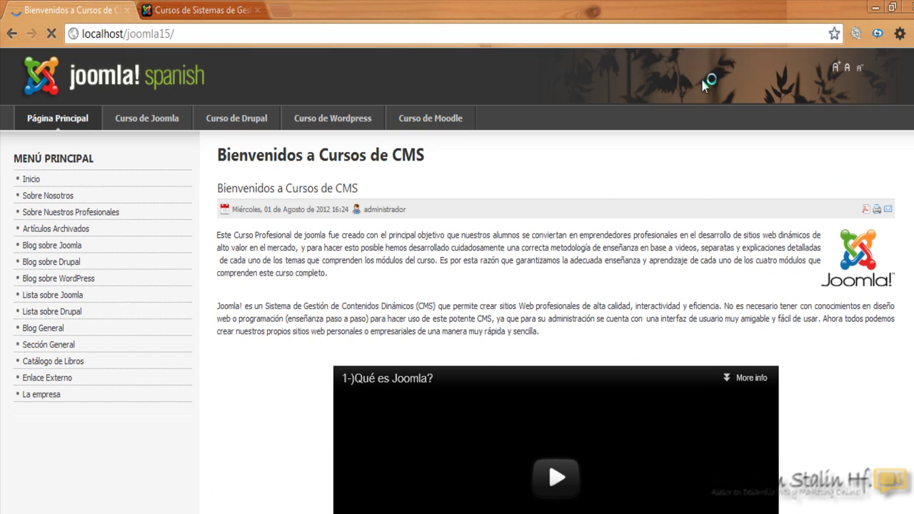
{"action": "left_click", "coordinate": [206, 35]}
{"action": "left_click", "coordinate": [205, 35]}
{"action": "type", "text": "?"}
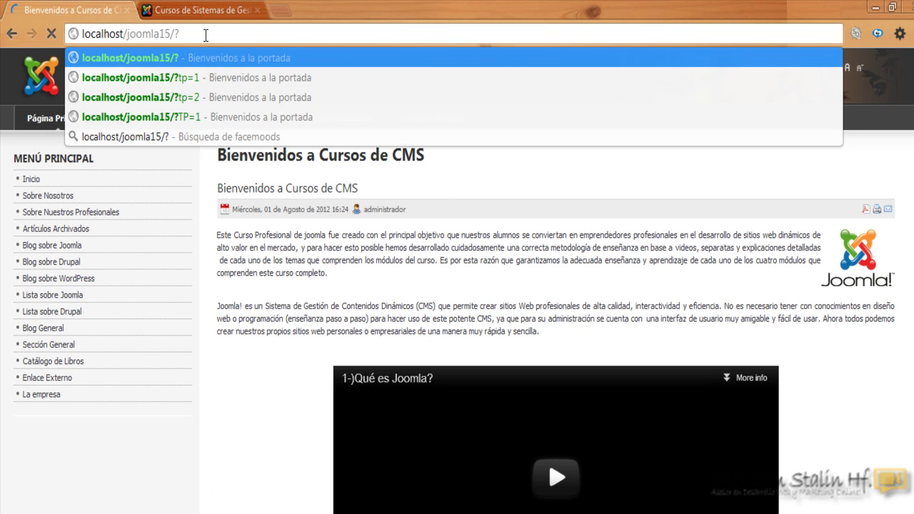
{"action": "type", "text": "tp"}
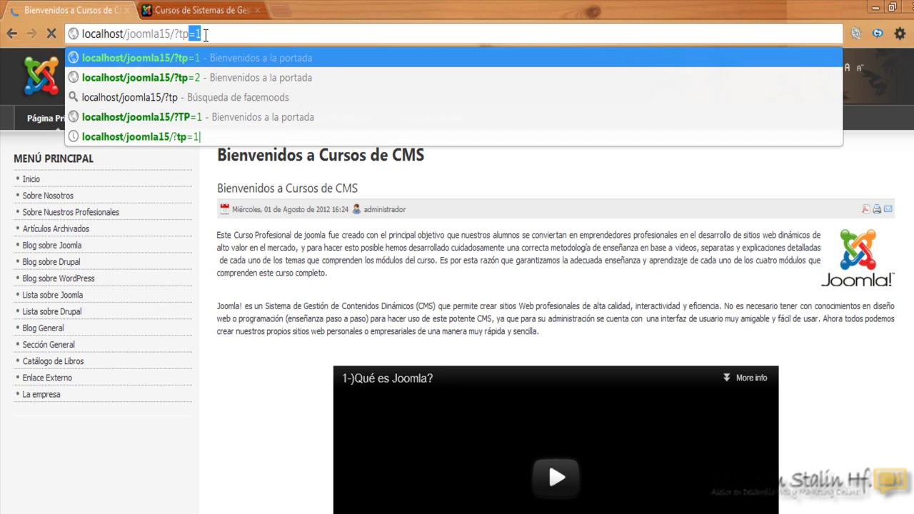
{"action": "type", "text": "=1"}
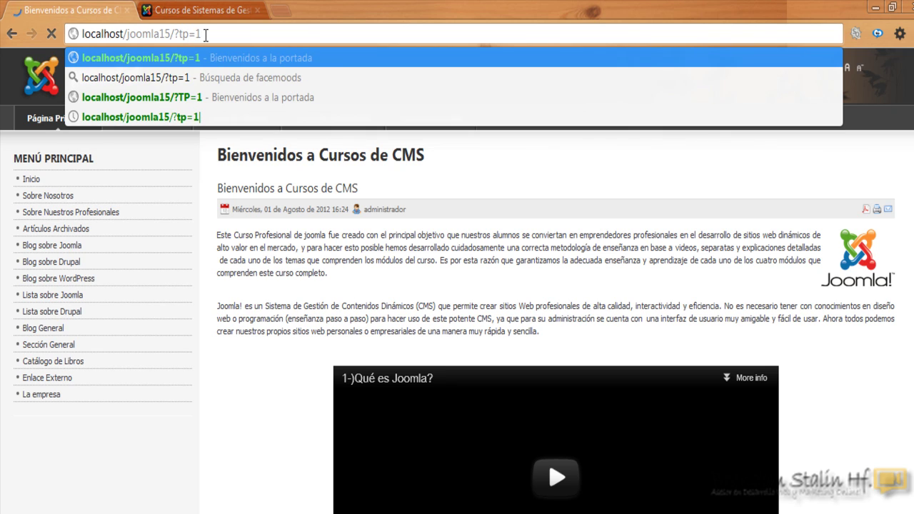
{"action": "key", "text": "Return"}
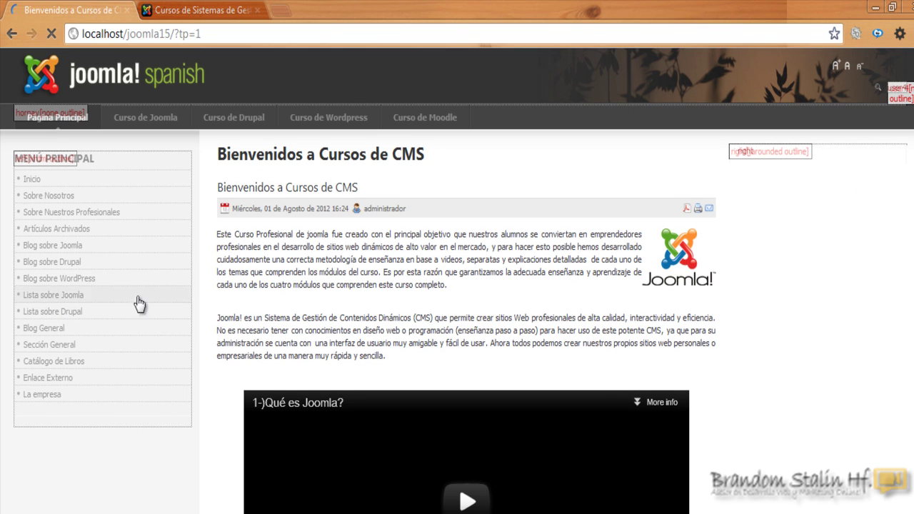
{"action": "scroll", "coordinate": [197, 448], "scroll_direction": "down", "scroll_amount": 4}
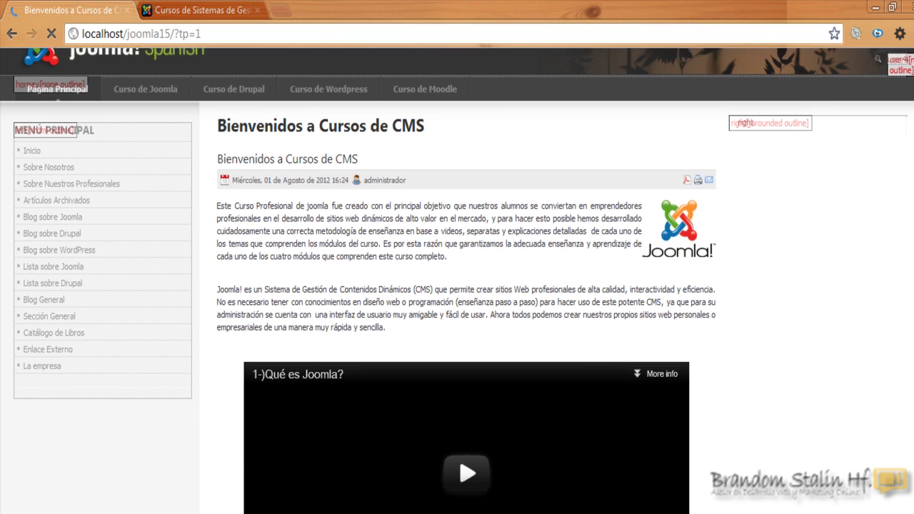
{"action": "scroll", "coordinate": [457, 280], "scroll_direction": "down", "scroll_amount": 5}
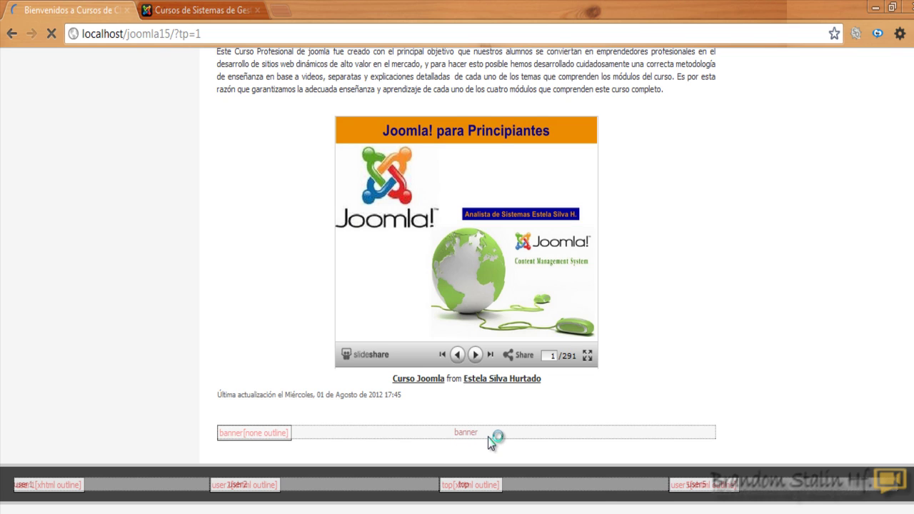
Return to the module being edited in the administrator and set its position to banner
{"action": "left_click", "coordinate": [204, 9]}
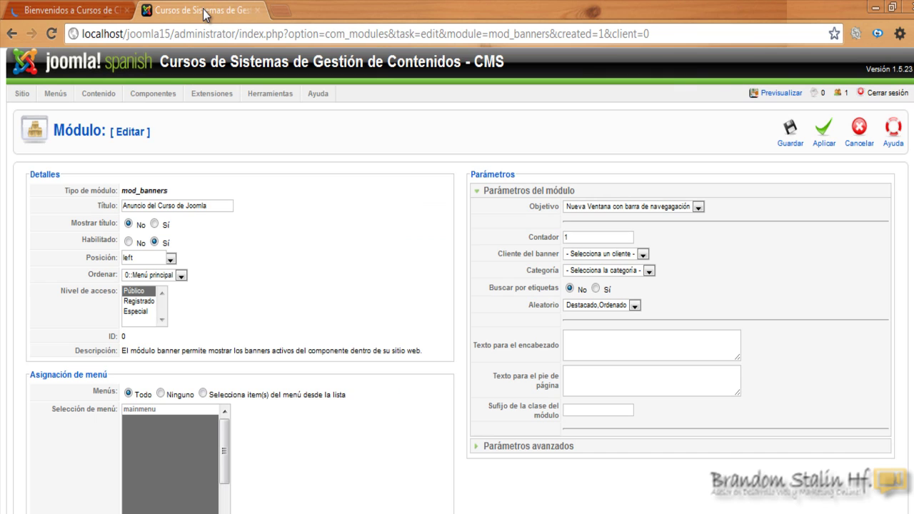
{"action": "left_click", "coordinate": [171, 259]}
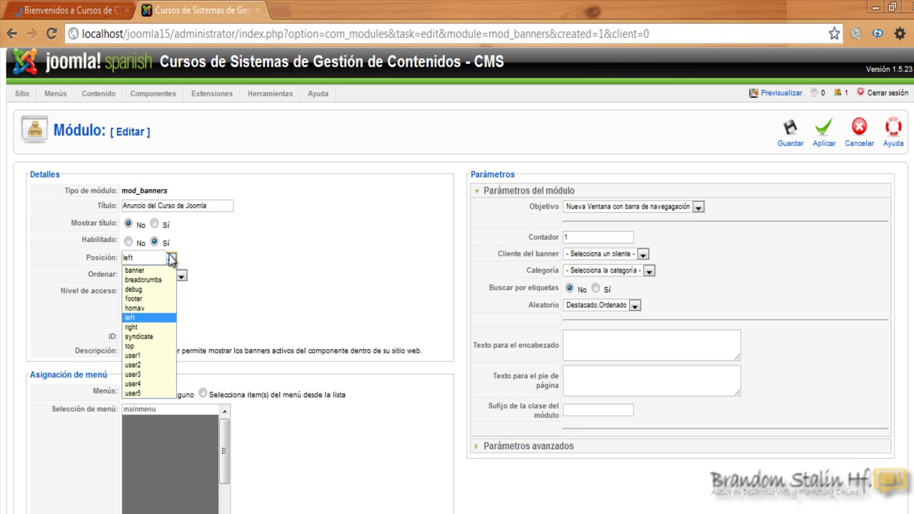
{"action": "left_click", "coordinate": [149, 270]}
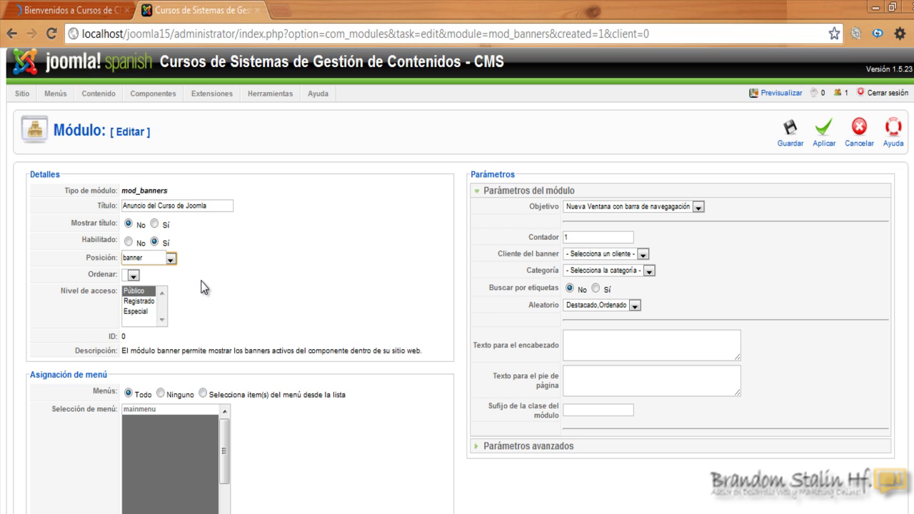
{"action": "left_click", "coordinate": [133, 275]}
{"action": "left_click", "coordinate": [251, 277]}
Assign the module only to the Inicio item of mainmenu
{"action": "scroll", "coordinate": [804, 328], "scroll_direction": "down", "scroll_amount": 1}
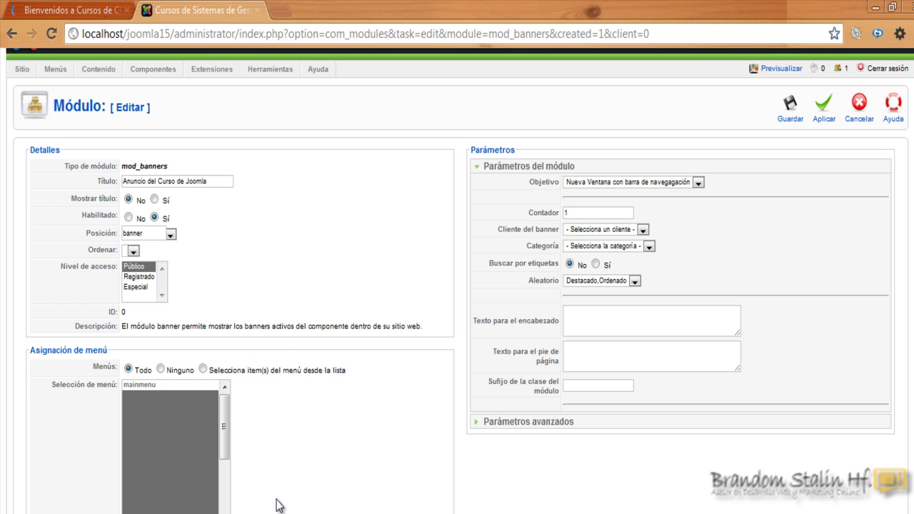
{"action": "left_click", "coordinate": [161, 369]}
{"action": "left_click", "coordinate": [203, 368]}
{"action": "left_click", "coordinate": [140, 396]}
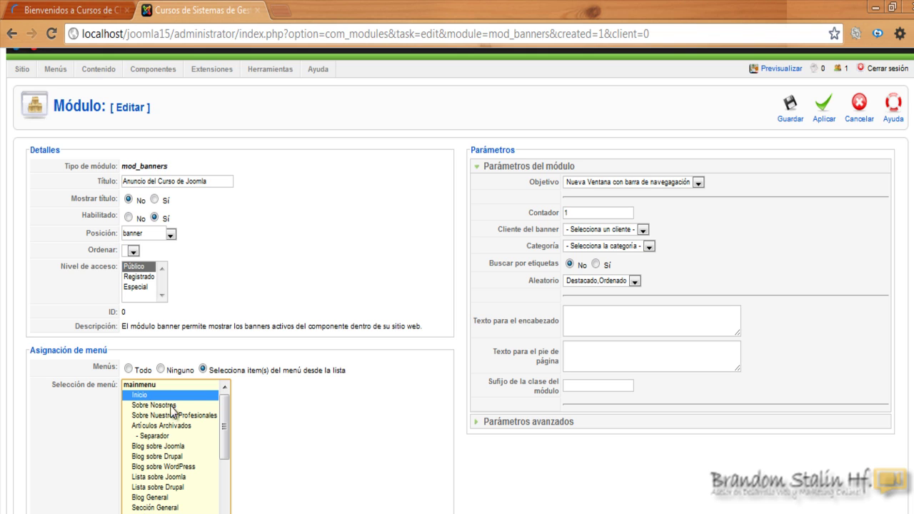
Set the module's banner client to Cursos de Jooma and its category to Anuncios de Paga, keeping the counter at 1
{"action": "scroll", "coordinate": [416, 423], "scroll_direction": "up", "scroll_amount": 1}
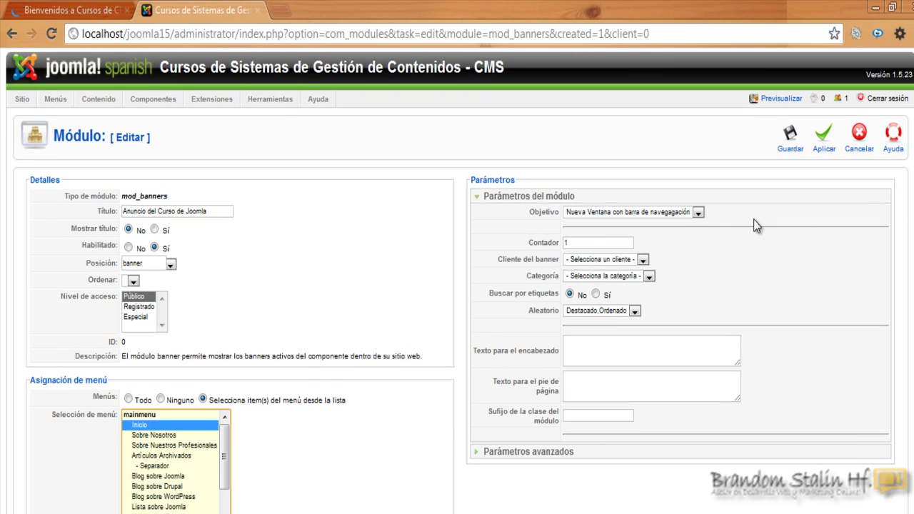
{"action": "left_click", "coordinate": [581, 241]}
{"action": "left_click", "coordinate": [642, 259]}
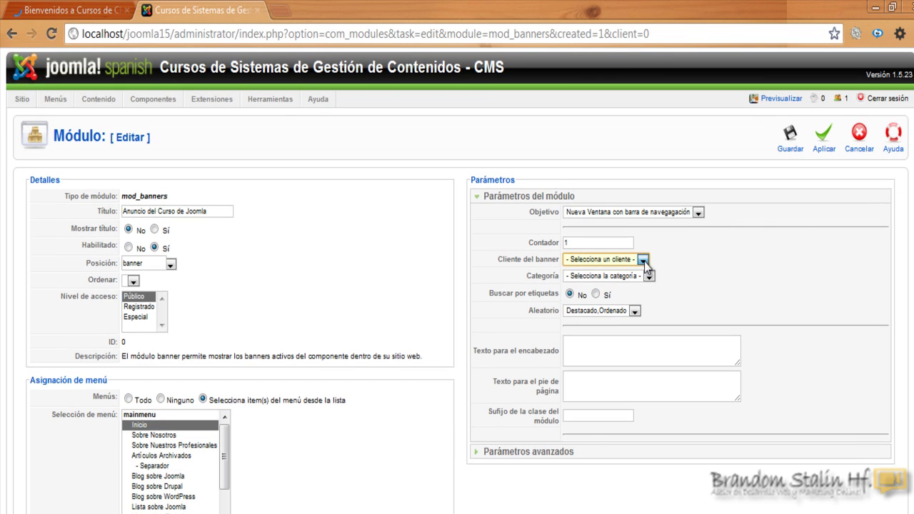
{"action": "left_click", "coordinate": [600, 281]}
{"action": "left_click", "coordinate": [648, 277]}
{"action": "left_click", "coordinate": [610, 297]}
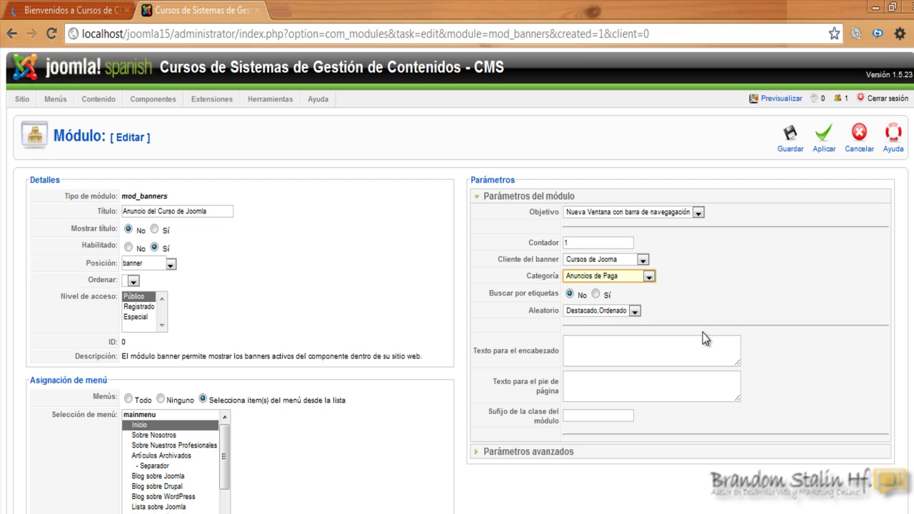
Leave the header and footer texts empty and apply the module's settings without closing it
{"action": "left_click", "coordinate": [614, 347]}
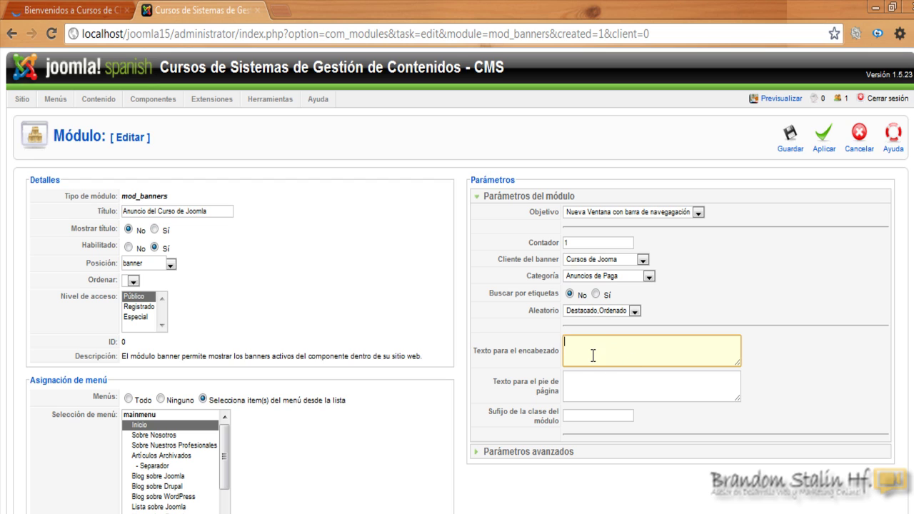
{"action": "left_click", "coordinate": [601, 387]}
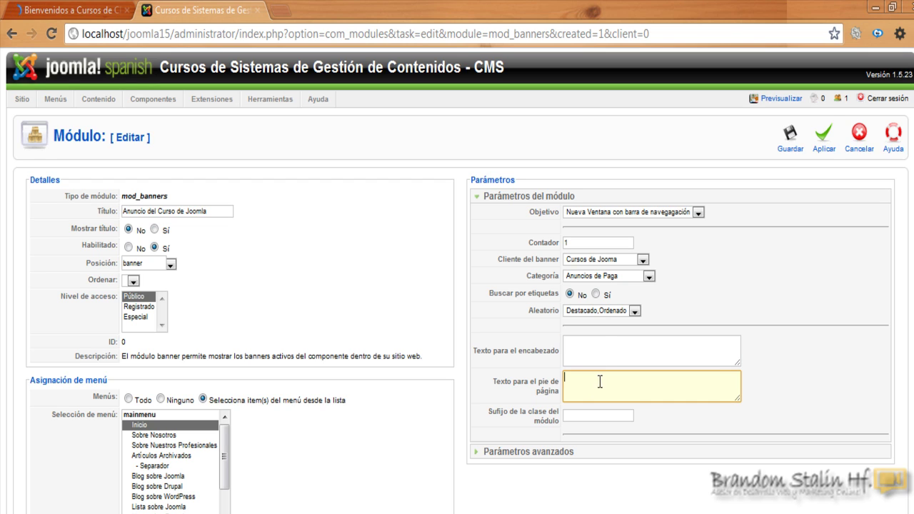
{"action": "left_click", "coordinate": [824, 137]}
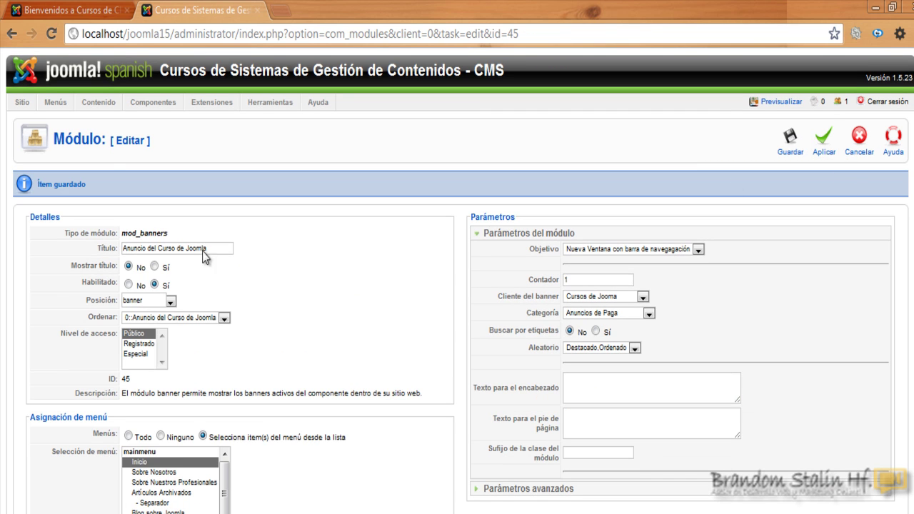
Reload the site's front page without the ?tp=1 parameter and look for the banner at the end of the page
{"action": "left_click", "coordinate": [75, 11]}
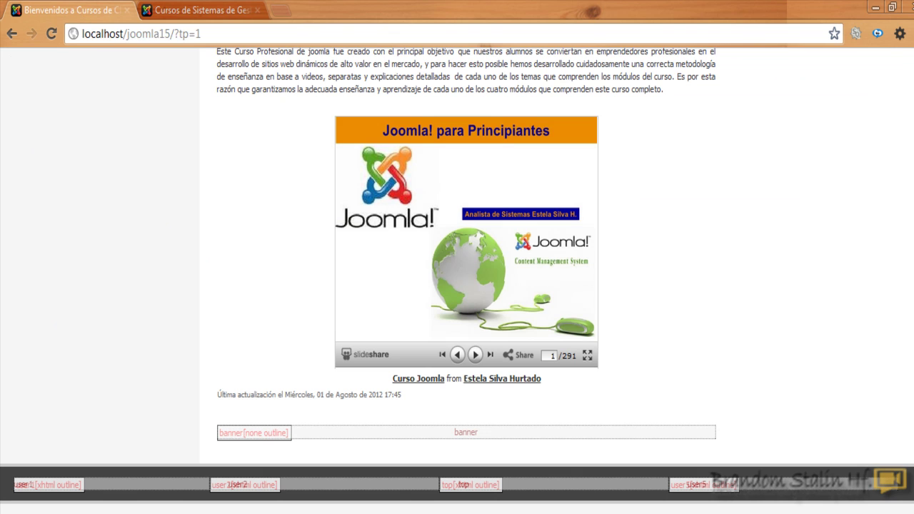
{"action": "key", "text": "F5"}
{"action": "scroll", "coordinate": [463, 366], "scroll_direction": "up", "scroll_amount": 8}
{"action": "left_click", "coordinate": [224, 33]}
{"action": "left_click", "coordinate": [220, 34]}
{"action": "key", "text": "BackSpace"}
{"action": "key", "text": "BackSpace"}
{"action": "key", "text": "BackSpace"}
{"action": "key", "text": "BackSpace"}
{"action": "key", "text": "BackSpace"}
{"action": "key", "text": "Return"}
{"action": "mouse_move", "coordinate": [153, 178]}
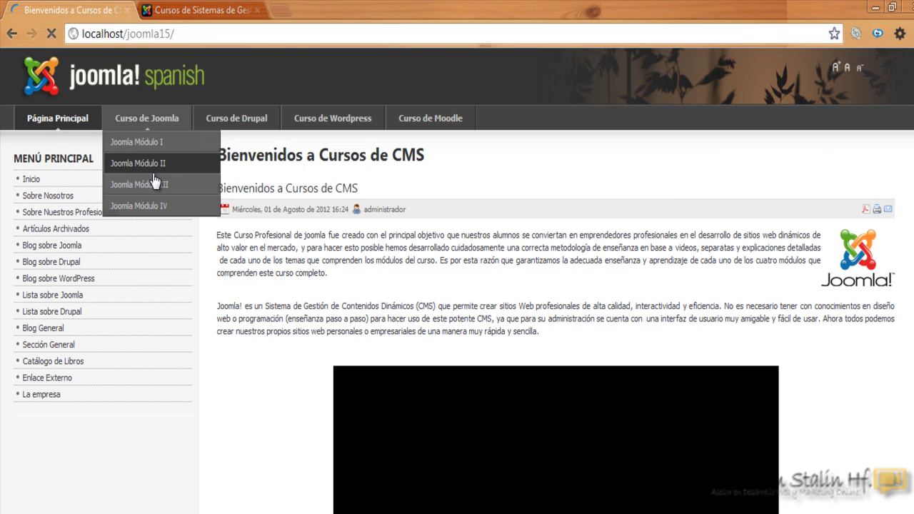
{"action": "scroll", "coordinate": [555, 286], "scroll_direction": "down", "scroll_amount": 7}
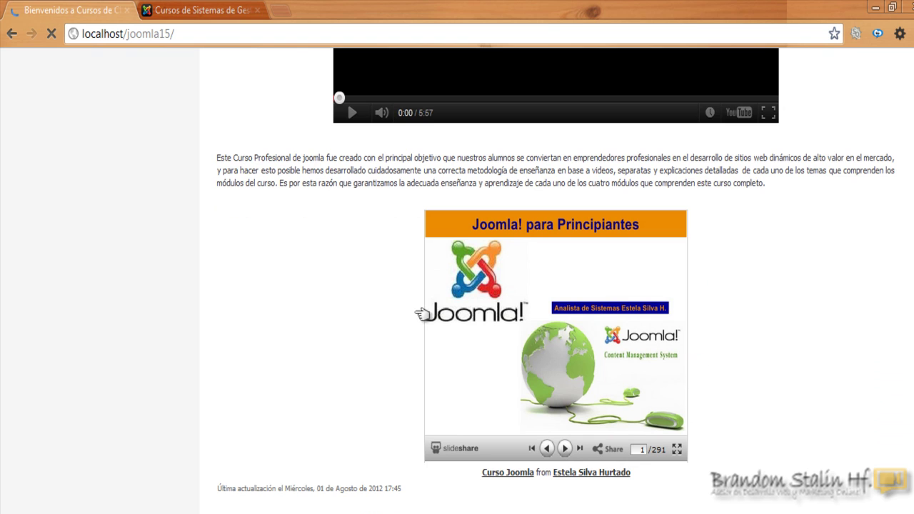
{"action": "left_click", "coordinate": [53, 35]}
{"action": "left_click", "coordinate": [53, 36]}
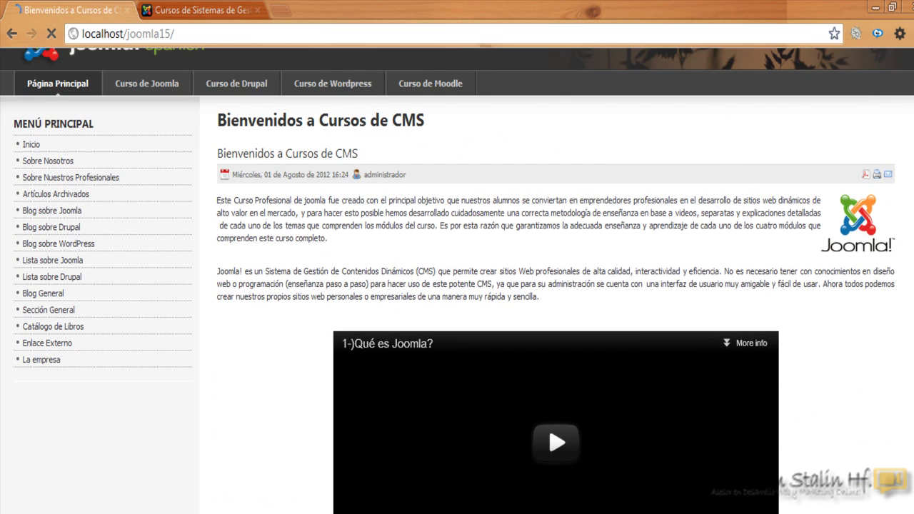
Return to the administrator, save and close the banner module, and list the site modules in the module manager
{"action": "left_click", "coordinate": [171, 10]}
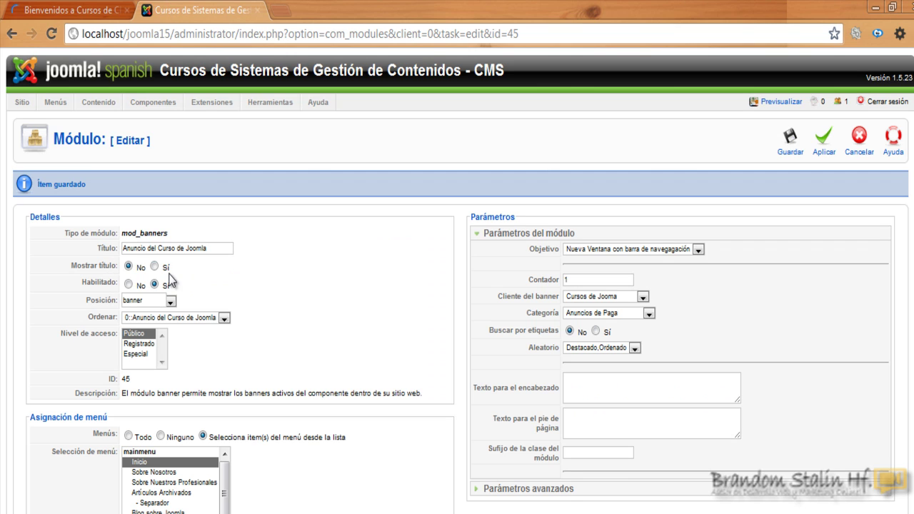
{"action": "left_click", "coordinate": [790, 139]}
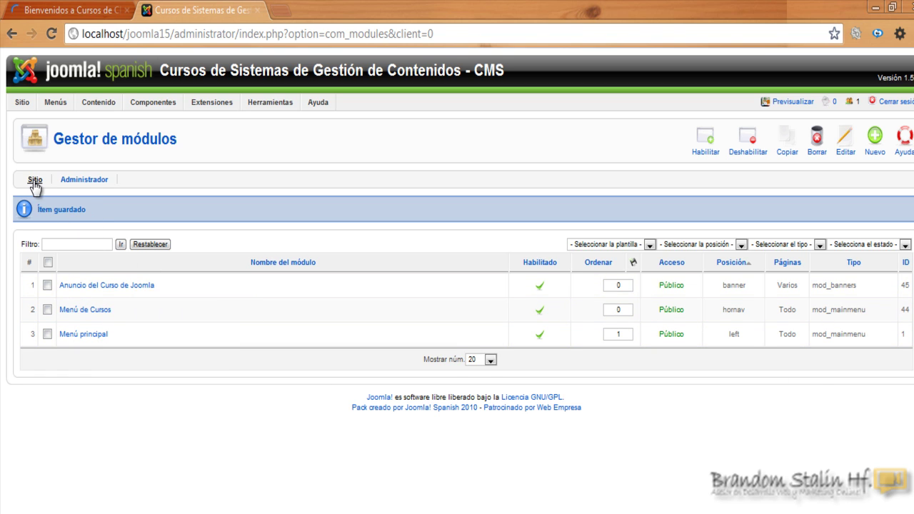
{"action": "left_click", "coordinate": [83, 184]}
{"action": "left_click", "coordinate": [36, 183]}
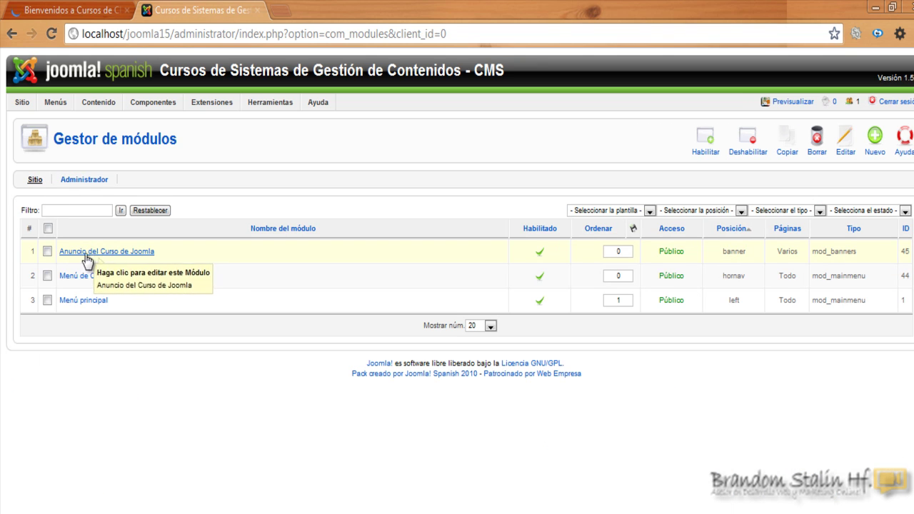
Reopen the Anuncio del Curso de Joomla module, set Mostrar título to Sí and apply the change
{"action": "left_click", "coordinate": [103, 251]}
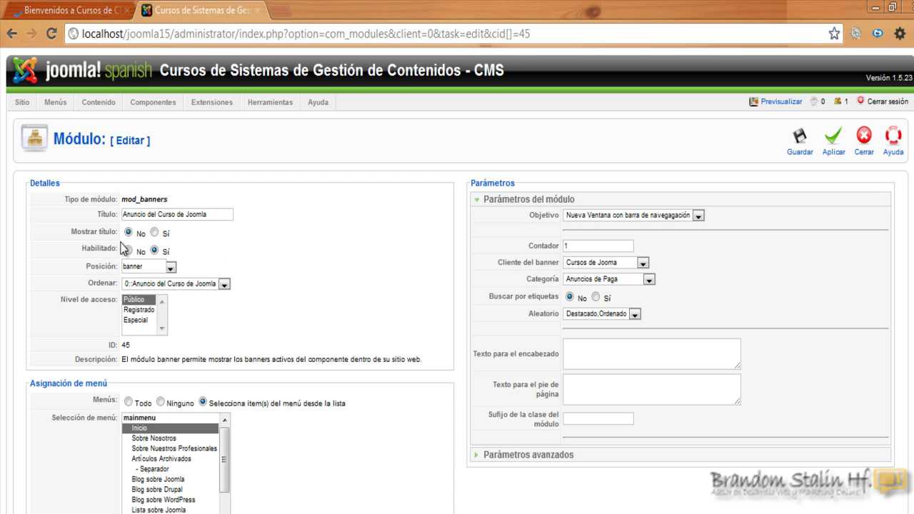
{"action": "left_click", "coordinate": [154, 232]}
{"action": "left_click", "coordinate": [832, 146]}
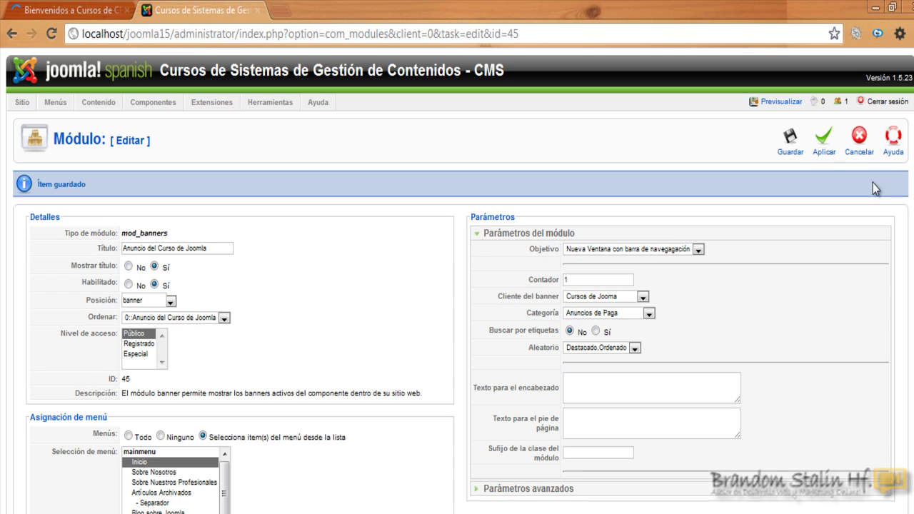
Reload the site's front page, look for the banner at its end, and recheck the module's settings in the administrator
{"action": "left_click", "coordinate": [97, 5]}
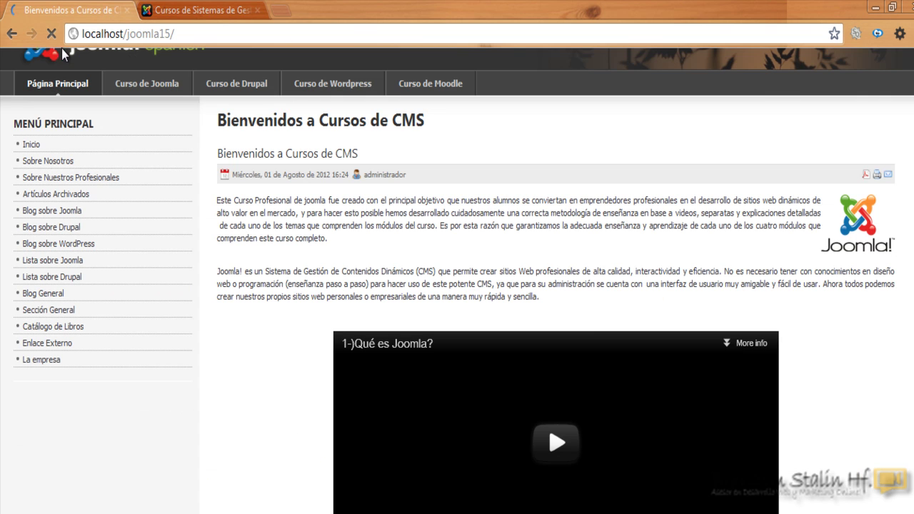
{"action": "left_click", "coordinate": [54, 33]}
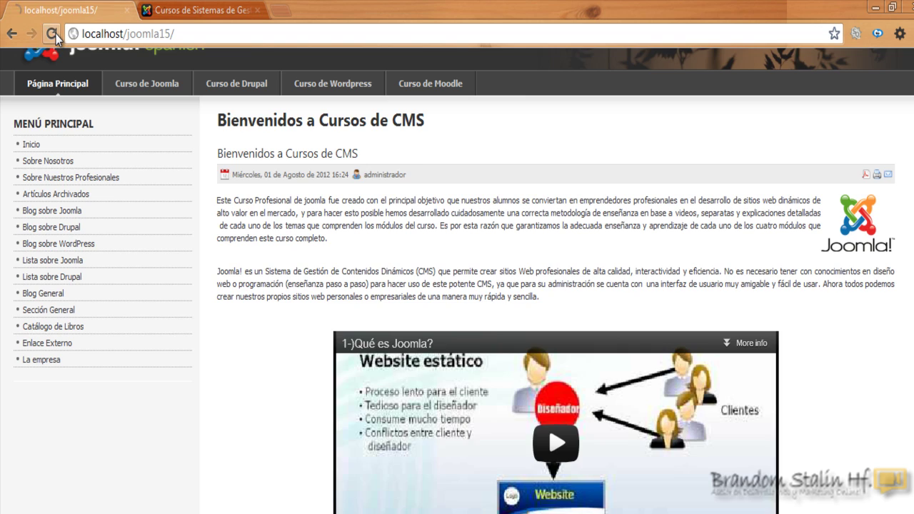
{"action": "scroll", "coordinate": [456, 286], "scroll_direction": "down", "scroll_amount": 7}
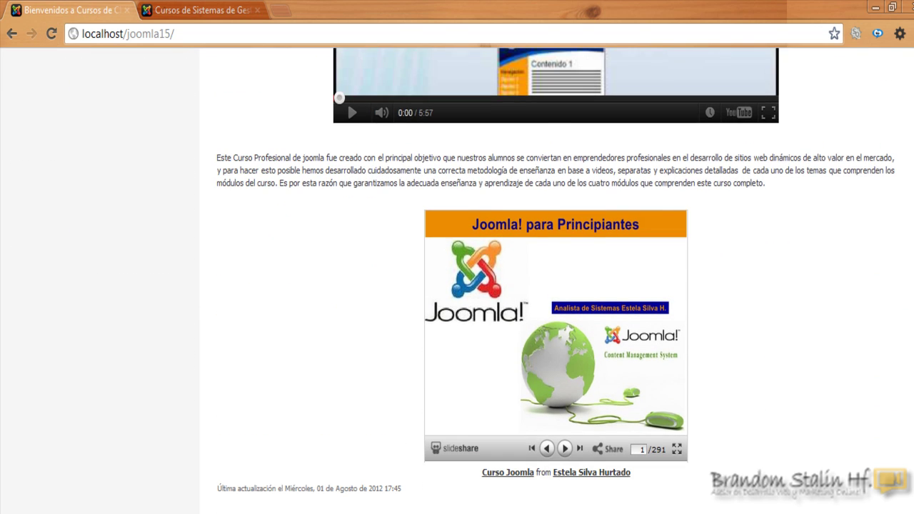
{"action": "scroll", "coordinate": [457, 286], "scroll_direction": "up", "scroll_amount": 7}
{"action": "left_click", "coordinate": [209, 35]}
{"action": "left_click", "coordinate": [208, 35]}
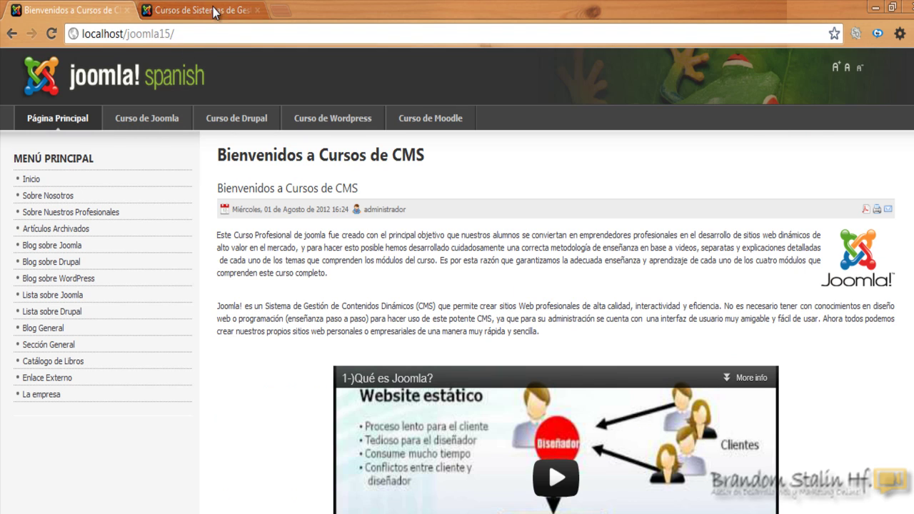
{"action": "left_click", "coordinate": [203, 10]}
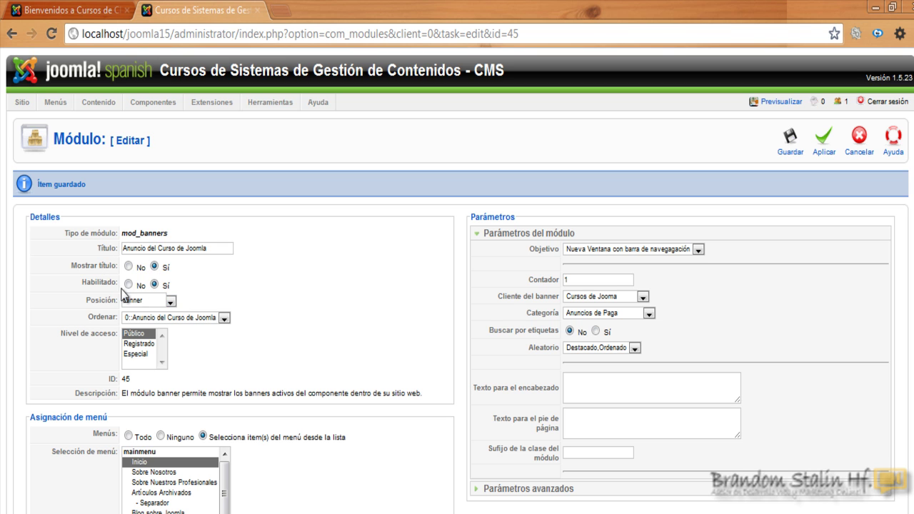
{"action": "left_click", "coordinate": [78, 10]}
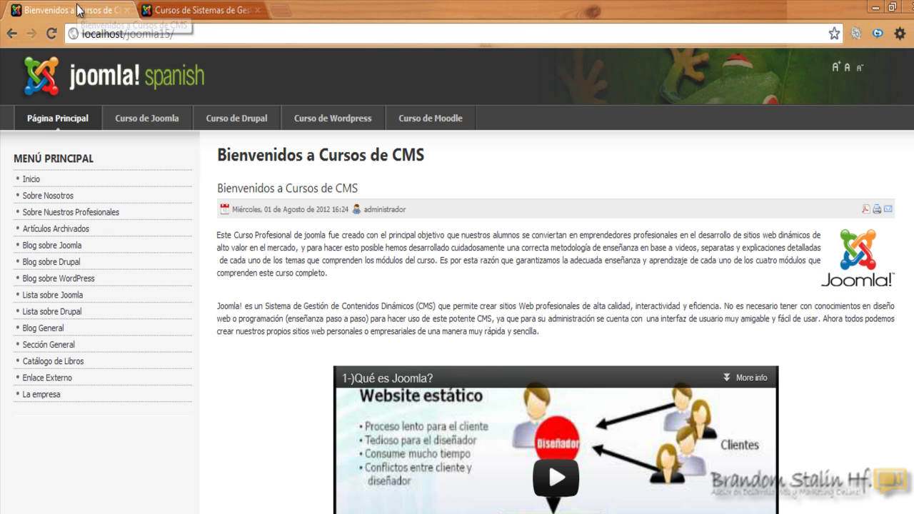
Open Inicio from the main menu, look for the banner at the end of the page, and check the Sobre Nosotros page
{"action": "left_click", "coordinate": [32, 180]}
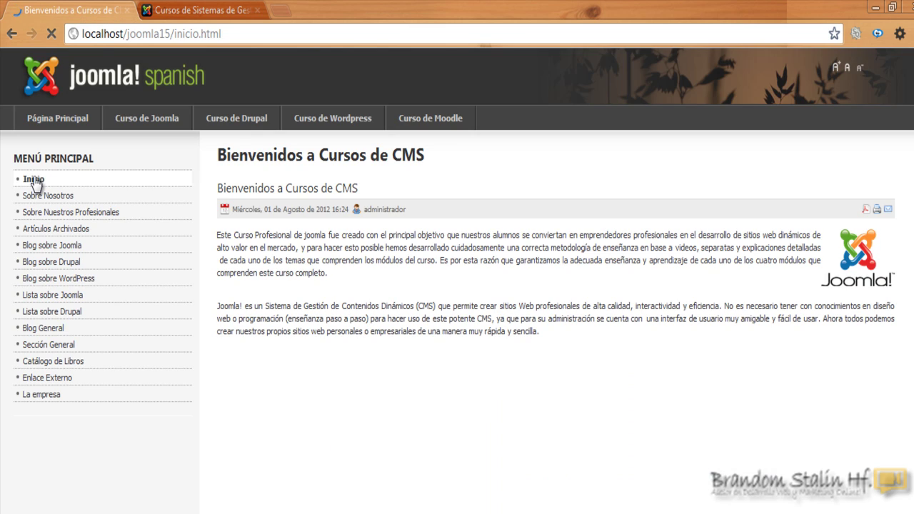
{"action": "scroll", "coordinate": [457, 285], "scroll_direction": "down", "scroll_amount": 2}
{"action": "scroll", "coordinate": [511, 475], "scroll_direction": "down", "scroll_amount": 6}
{"action": "scroll", "coordinate": [510, 474], "scroll_direction": "up", "scroll_amount": 2}
{"action": "scroll", "coordinate": [511, 474], "scroll_direction": "down", "scroll_amount": 2}
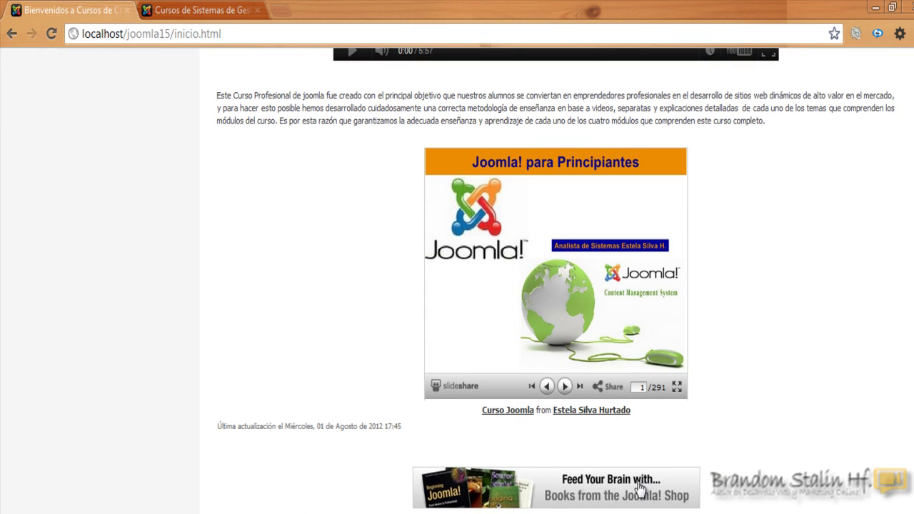
{"action": "scroll", "coordinate": [498, 505], "scroll_direction": "up", "scroll_amount": 8}
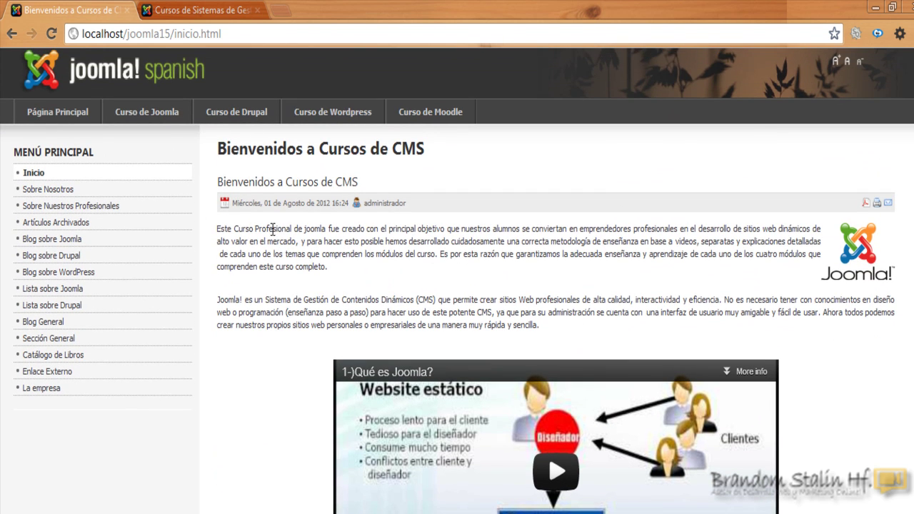
{"action": "left_click", "coordinate": [33, 174]}
{"action": "scroll", "coordinate": [556, 286], "scroll_direction": "down", "scroll_amount": 8}
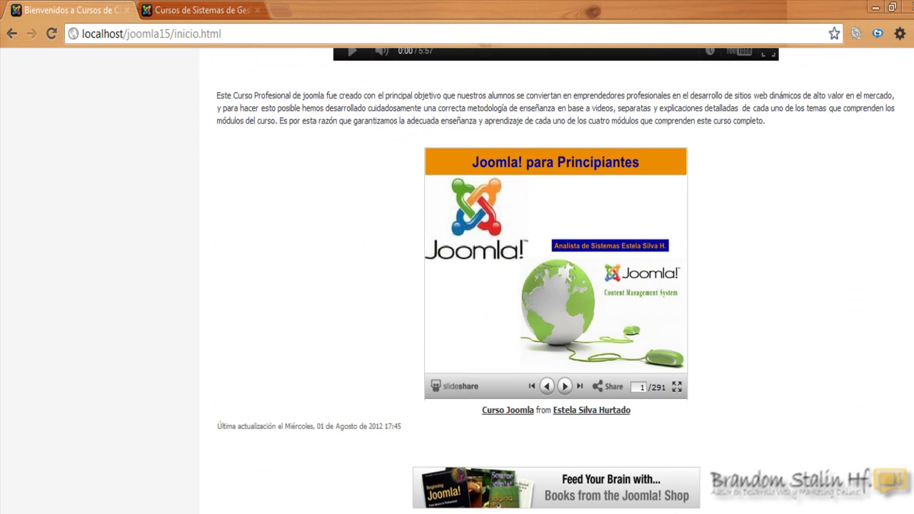
{"action": "scroll", "coordinate": [503, 493], "scroll_direction": "up", "scroll_amount": 8}
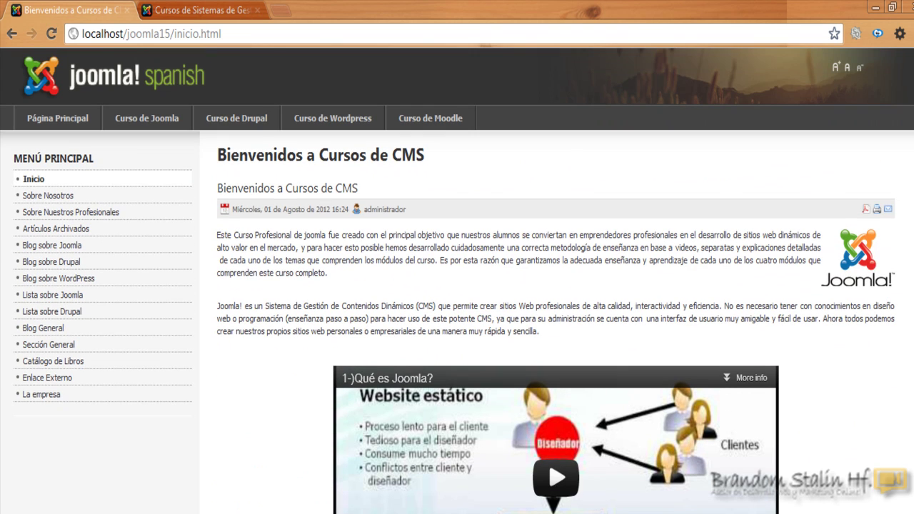
{"action": "left_click", "coordinate": [59, 197]}
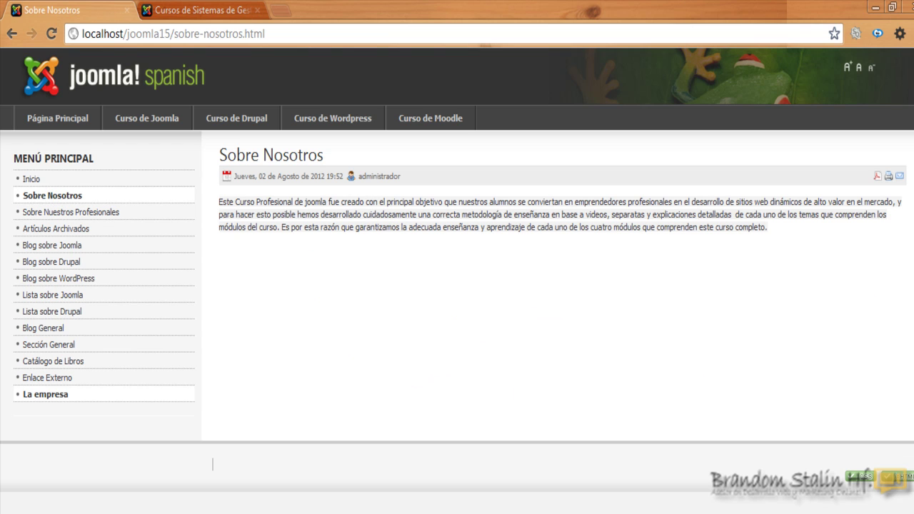
Return to the administrator, assign the banner module to all menus (Todo) and apply the change
{"action": "left_click", "coordinate": [197, 10]}
{"action": "scroll", "coordinate": [457, 285], "scroll_direction": "down", "scroll_amount": 1}
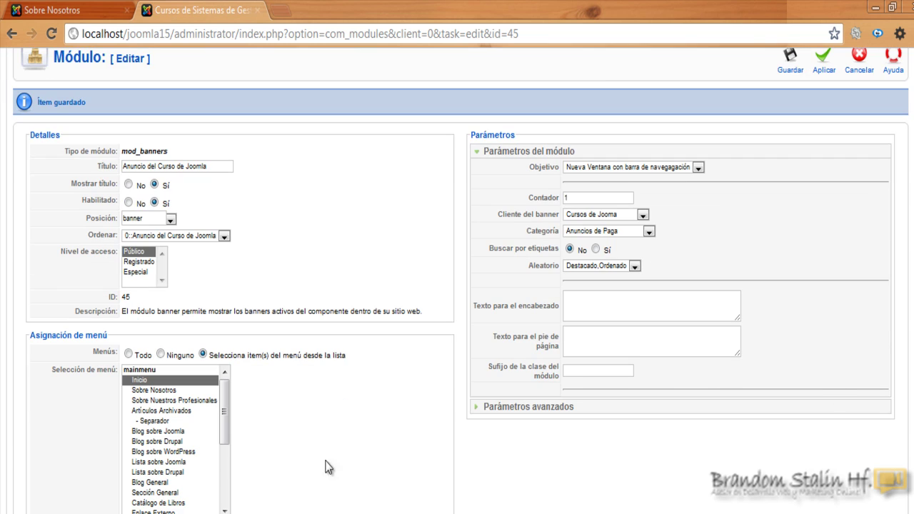
{"action": "left_click", "coordinate": [129, 354]}
{"action": "scroll", "coordinate": [456, 250], "scroll_direction": "up", "scroll_amount": 2}
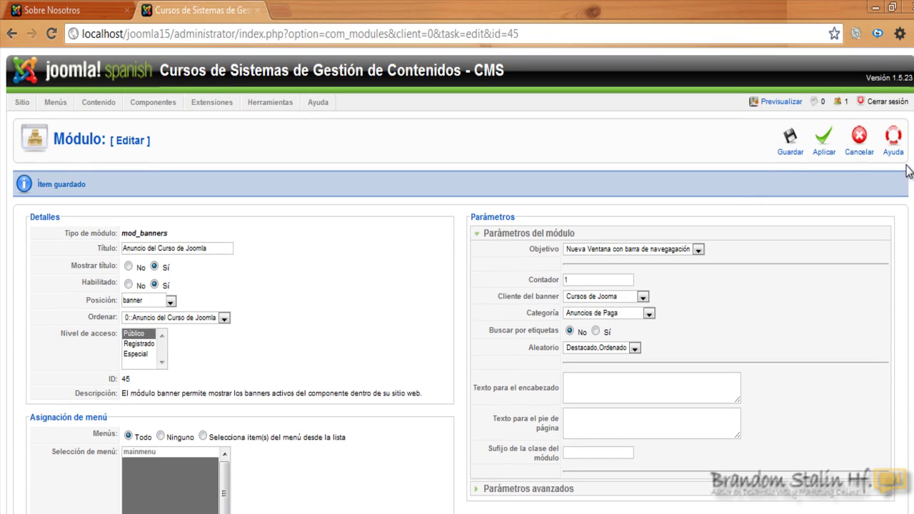
Reload the site's Sobre Nosotros page and look for the banner there and at the end of Inicio
{"action": "left_click", "coordinate": [59, 12]}
{"action": "left_click", "coordinate": [52, 32]}
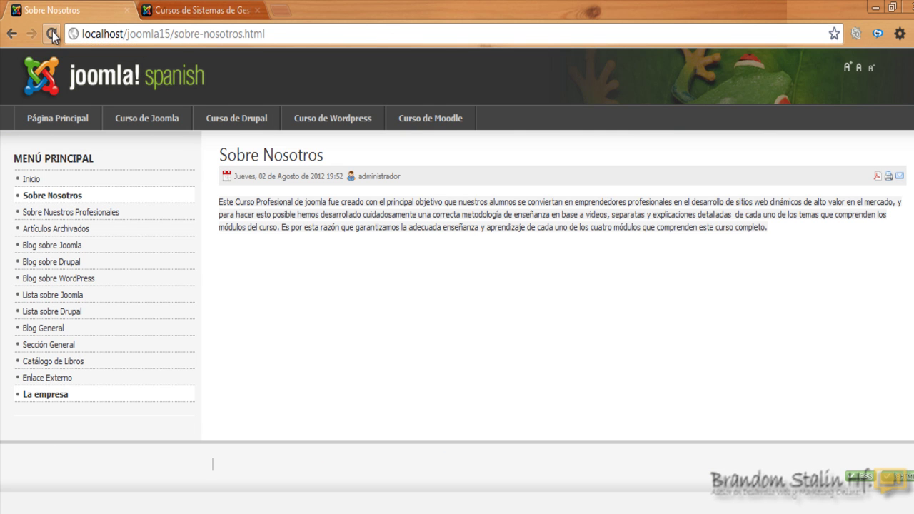
{"action": "left_click", "coordinate": [63, 212]}
{"action": "left_click", "coordinate": [53, 195]}
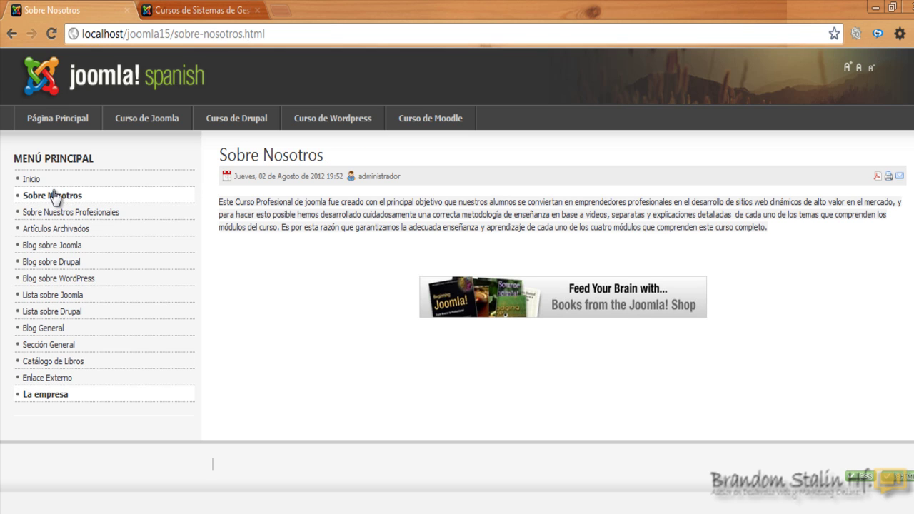
{"action": "left_click", "coordinate": [45, 180]}
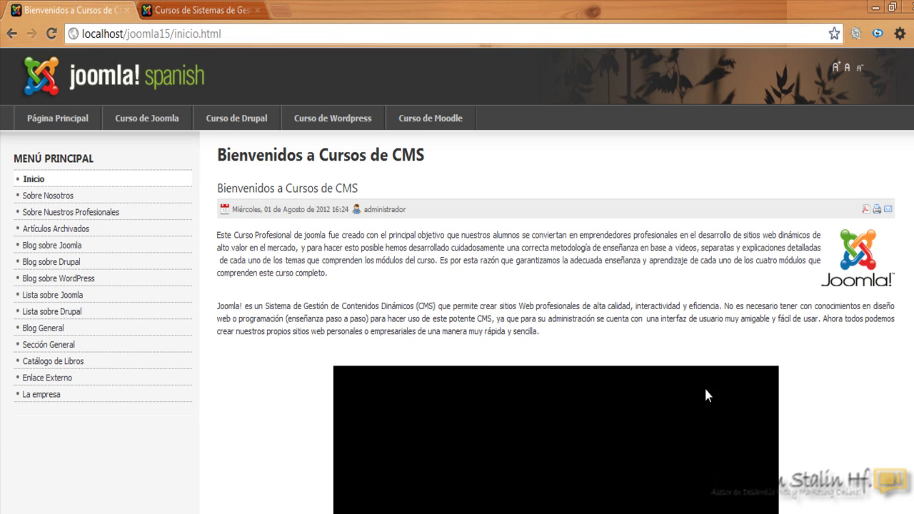
{"action": "scroll", "coordinate": [457, 286], "scroll_direction": "down", "scroll_amount": 8}
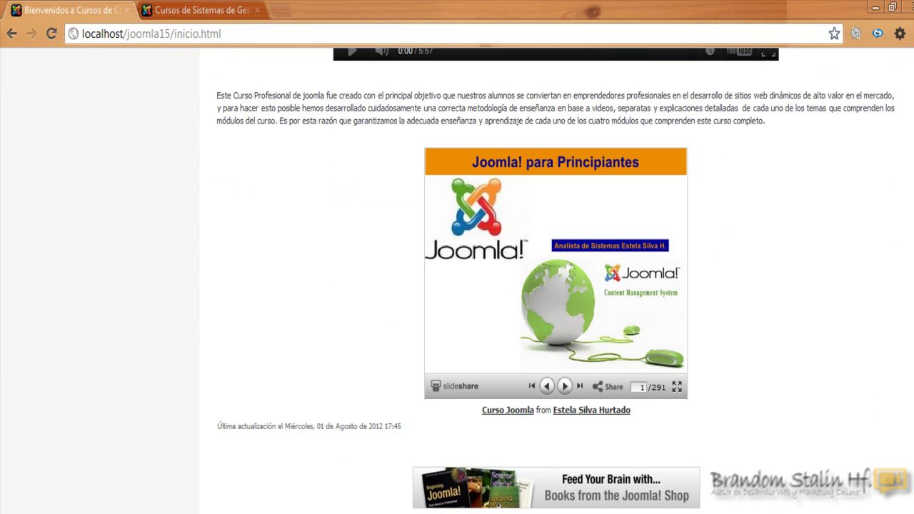
{"action": "scroll", "coordinate": [457, 286], "scroll_direction": "up", "scroll_amount": 8}
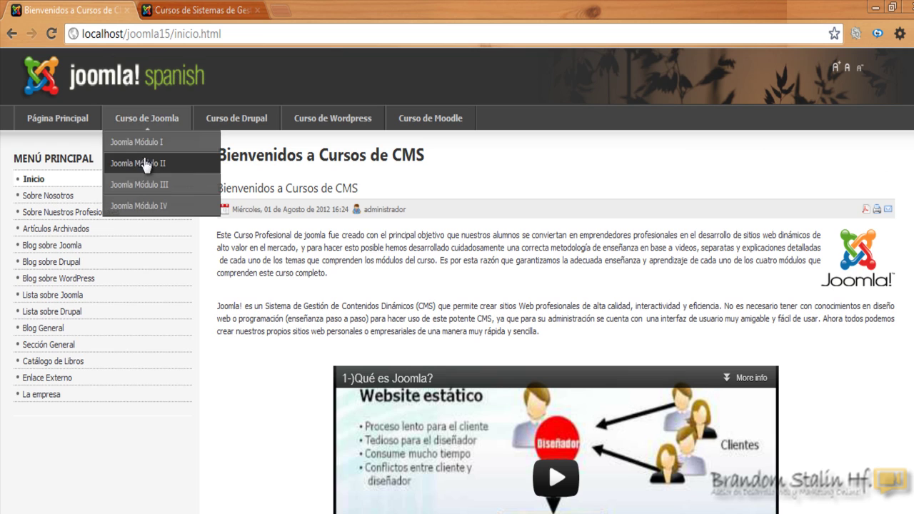
Return to the administrator and close the banner module's editor, going back to the module manager
{"action": "left_click", "coordinate": [183, 8]}
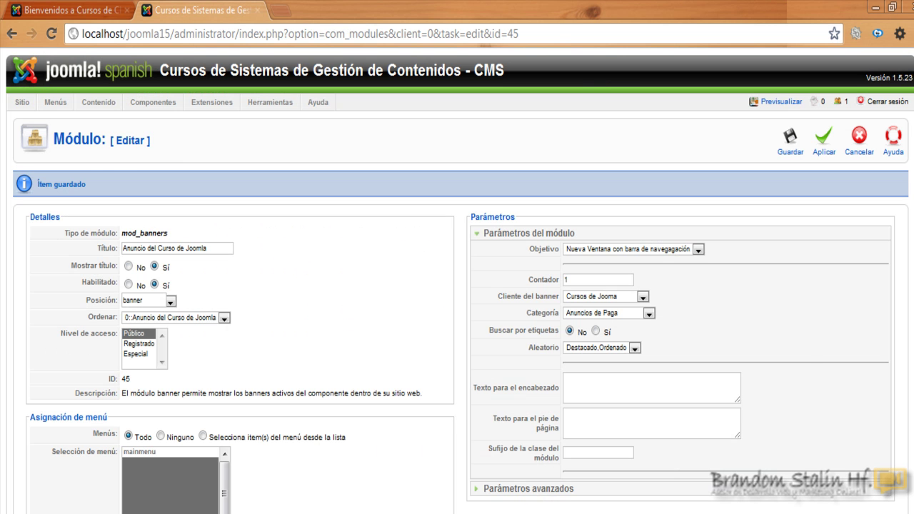
{"action": "scroll", "coordinate": [457, 285], "scroll_direction": "down", "scroll_amount": 1}
{"action": "scroll", "coordinate": [456, 285], "scroll_direction": "up", "scroll_amount": 1}
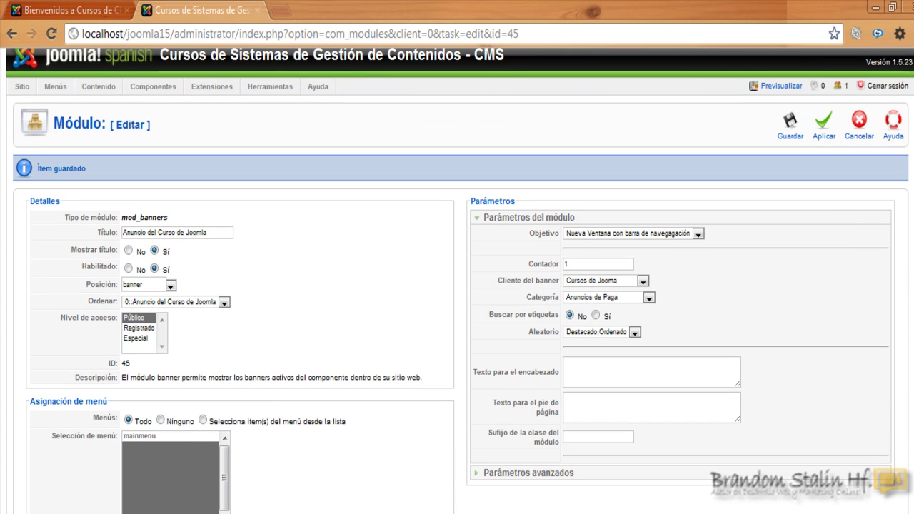
{"action": "scroll", "coordinate": [849, 150], "scroll_direction": "up", "scroll_amount": 1}
{"action": "left_click", "coordinate": [860, 137]}
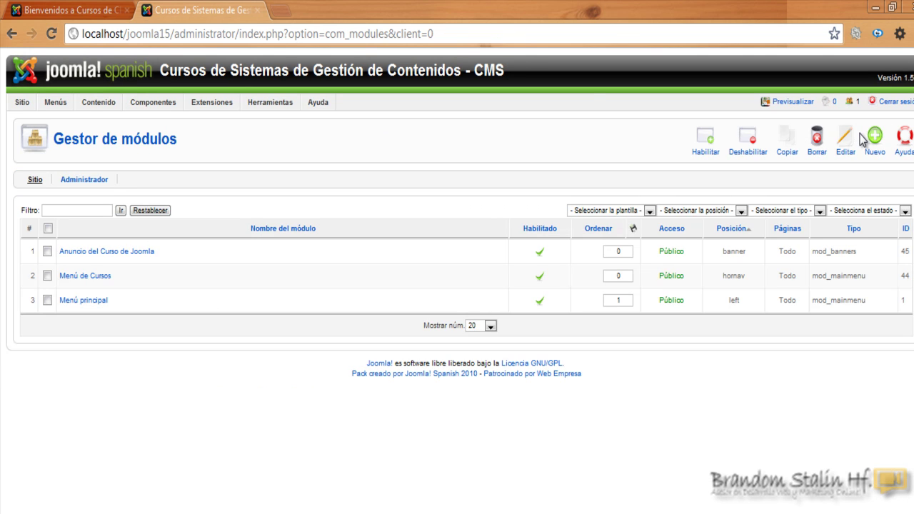
Switch to the site's Inicio page and view the banner image at the end of the page
{"action": "left_click", "coordinate": [90, 9]}
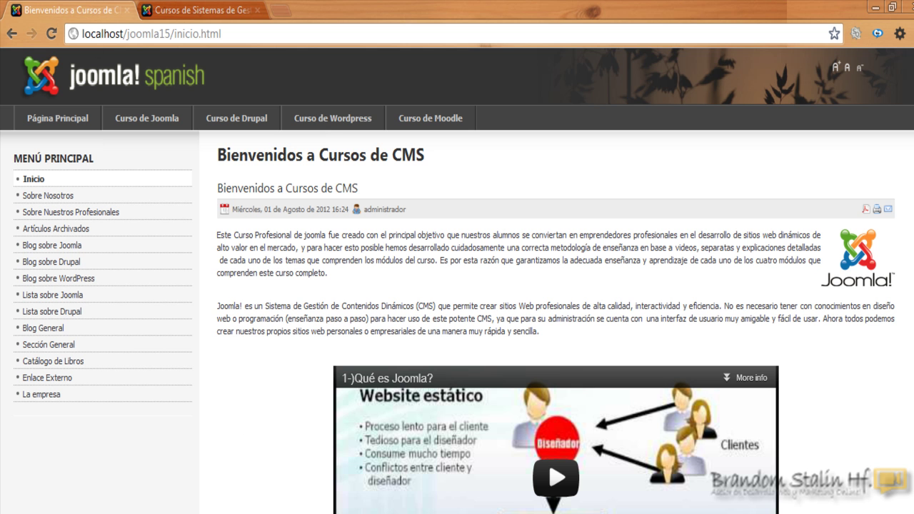
{"action": "scroll", "coordinate": [457, 285], "scroll_direction": "down", "scroll_amount": 8}
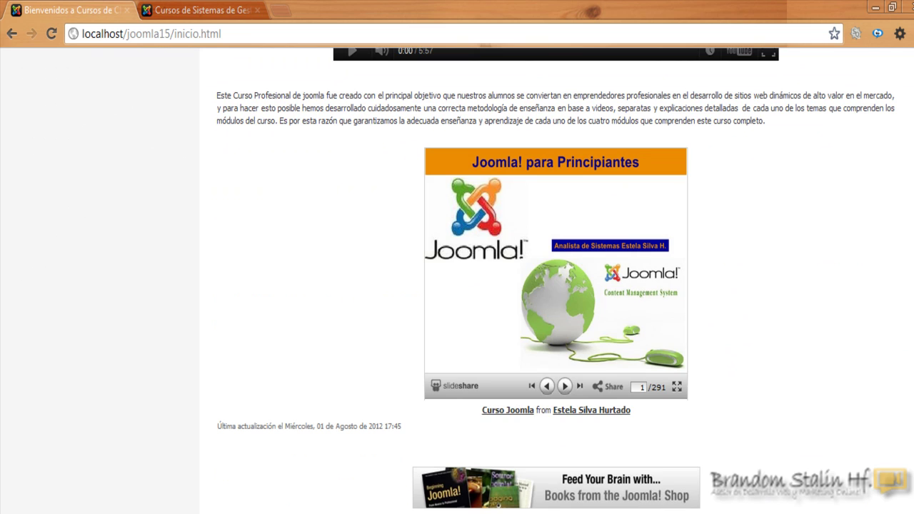
{"action": "scroll", "coordinate": [457, 286], "scroll_direction": "up", "scroll_amount": 8}
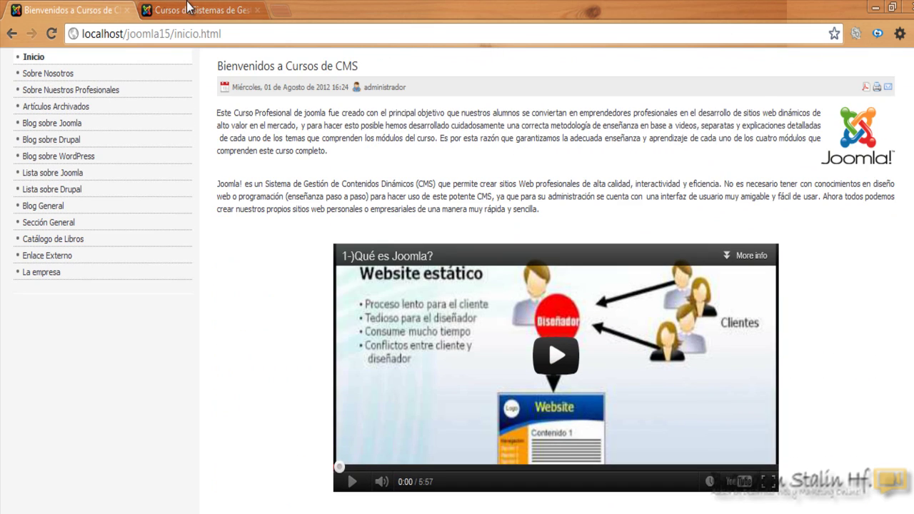
Open the administrator's media manager, preview the Joomla! Shop books image in the banners folder, and close the preview
{"action": "left_click", "coordinate": [189, 7]}
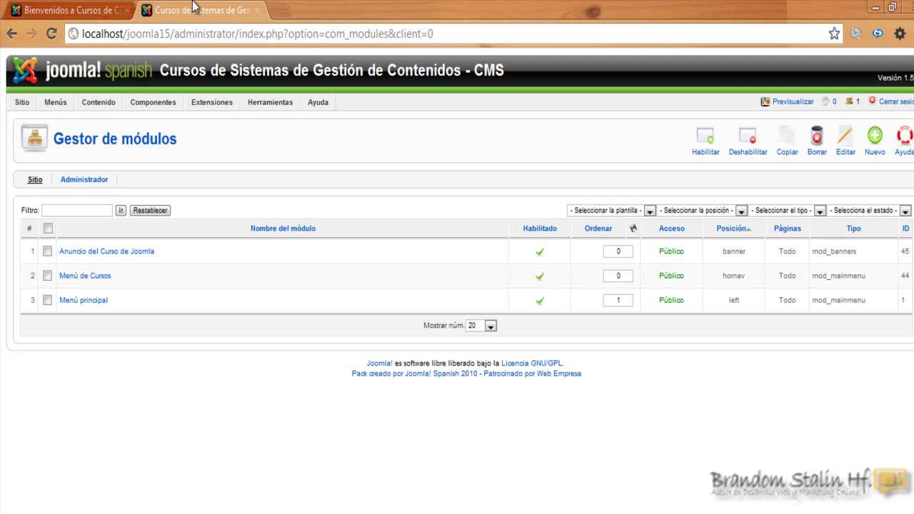
{"action": "mouse_move", "coordinate": [24, 107]}
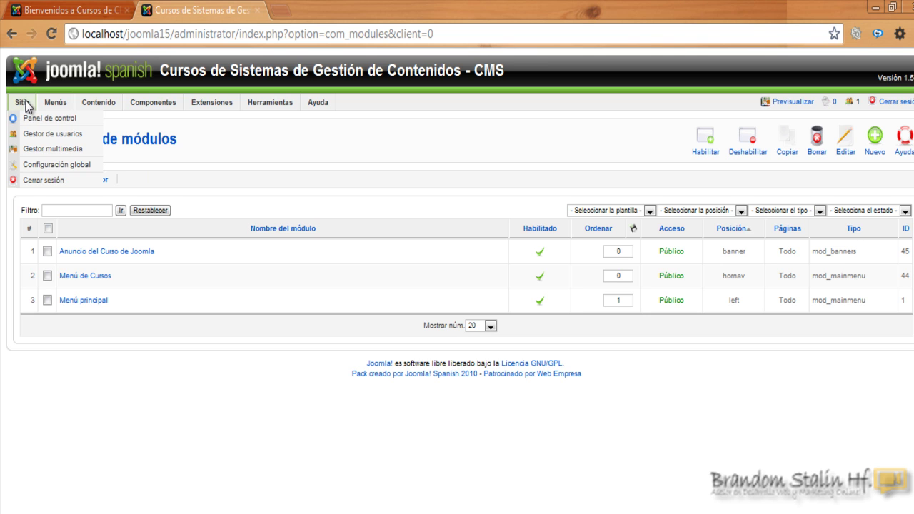
{"action": "left_click", "coordinate": [37, 152]}
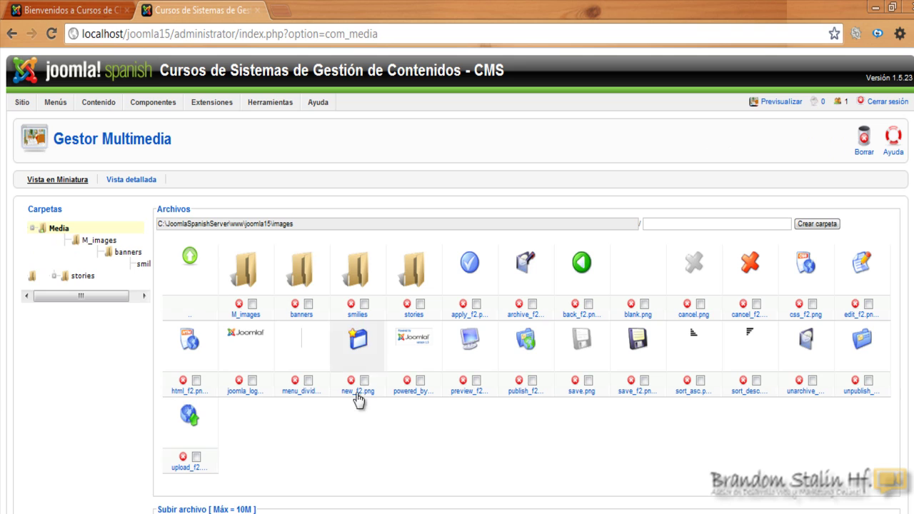
{"action": "left_click", "coordinate": [302, 287]}
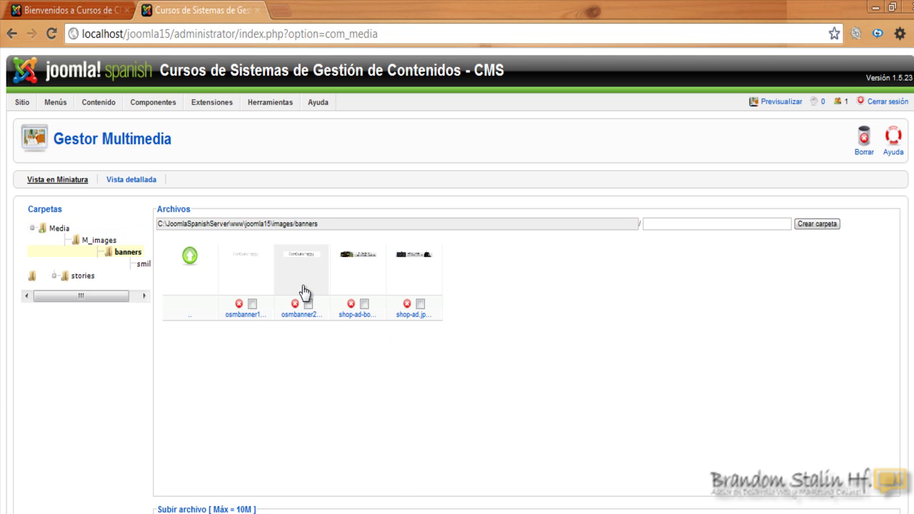
{"action": "left_click", "coordinate": [361, 262]}
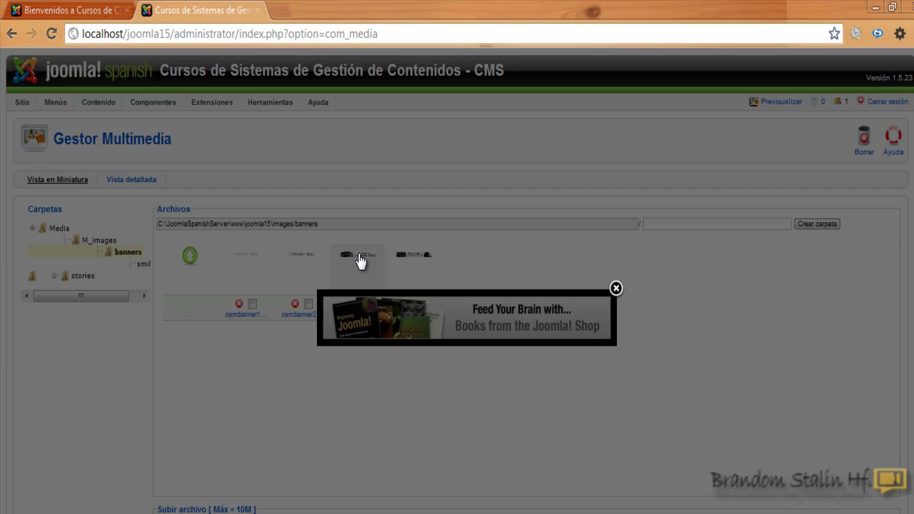
{"action": "left_click", "coordinate": [617, 288]}
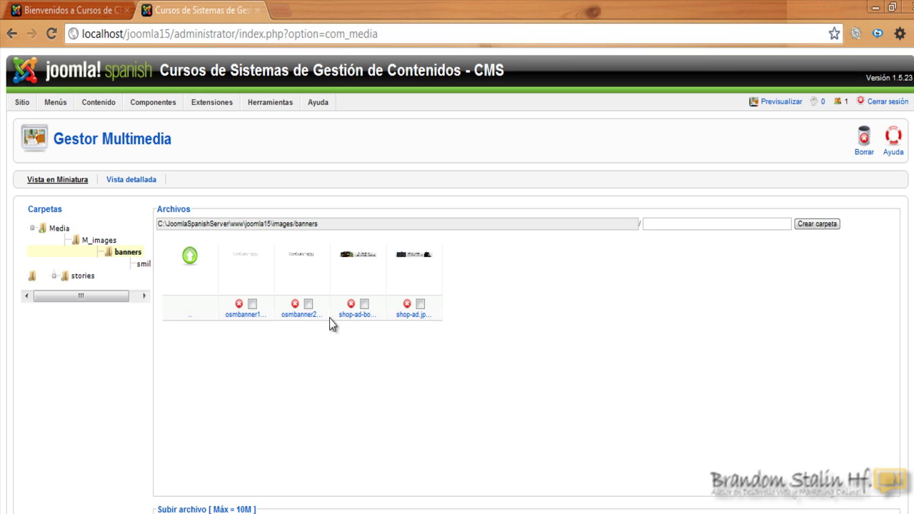
Open Google in a new browser tab and search its images for "banner"
{"action": "left_click", "coordinate": [281, 10]}
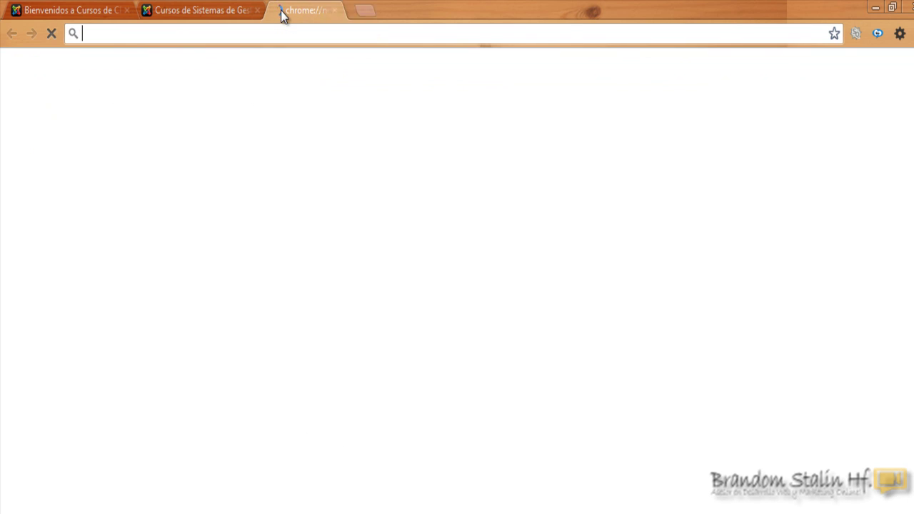
{"action": "left_click", "coordinate": [729, 293]}
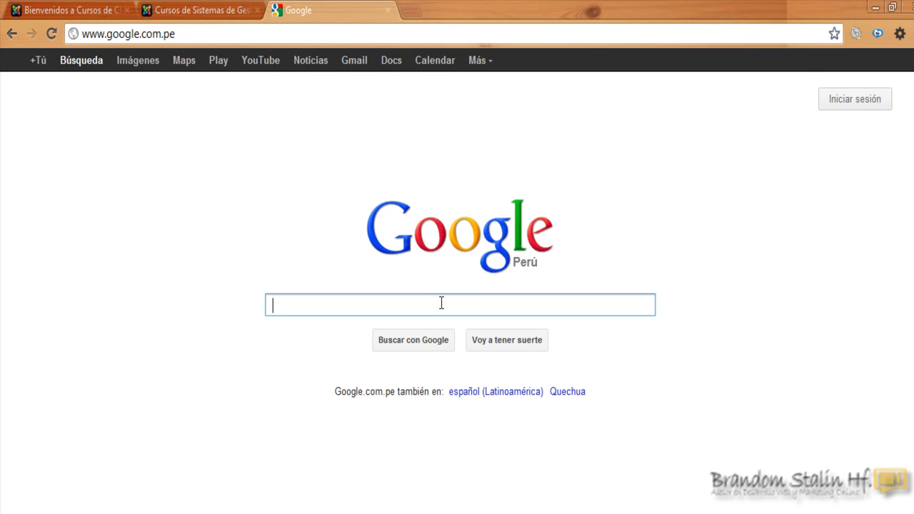
{"action": "type", "text": "banner"}
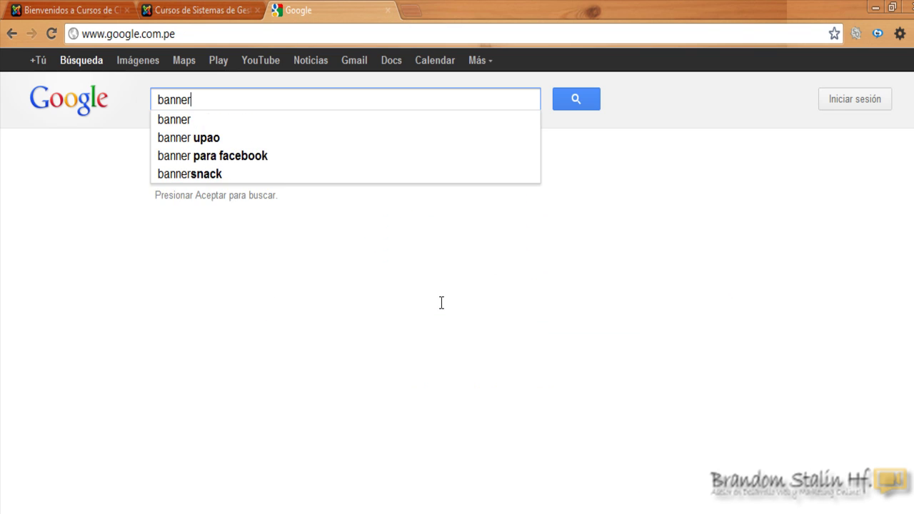
{"action": "key", "text": "Return"}
{"action": "left_click", "coordinate": [144, 60]}
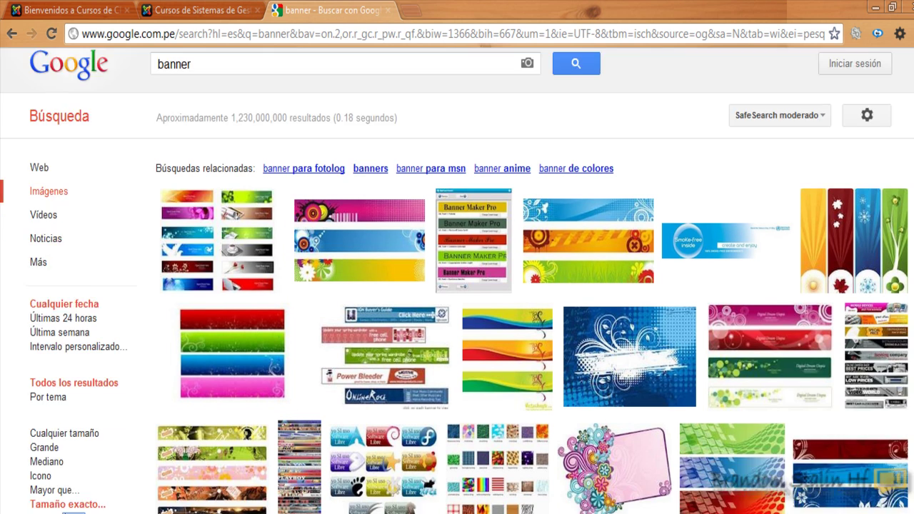
Filter the banner image results to an exact size of 300 px wide by 80 px high
{"action": "scroll", "coordinate": [71, 357], "scroll_direction": "down", "scroll_amount": 2}
{"action": "left_click", "coordinate": [68, 396]}
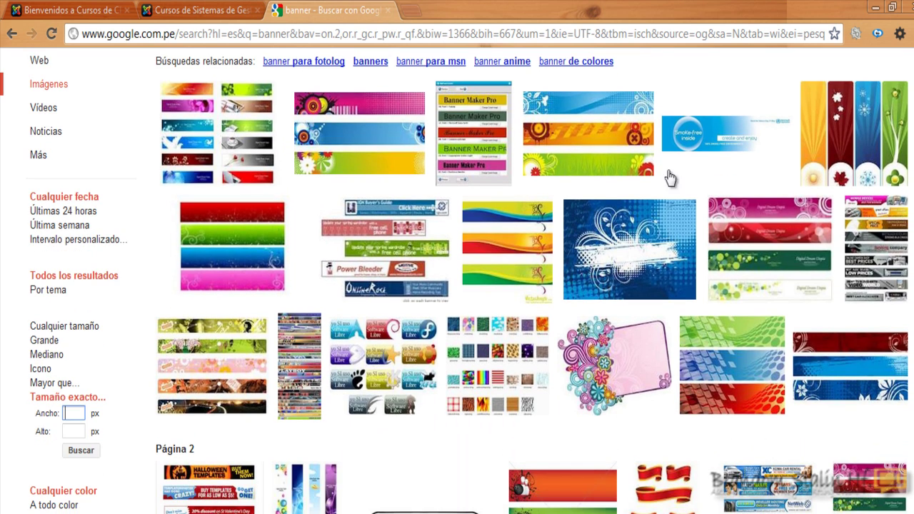
{"action": "type", "text": "300"}
{"action": "left_click", "coordinate": [75, 432]}
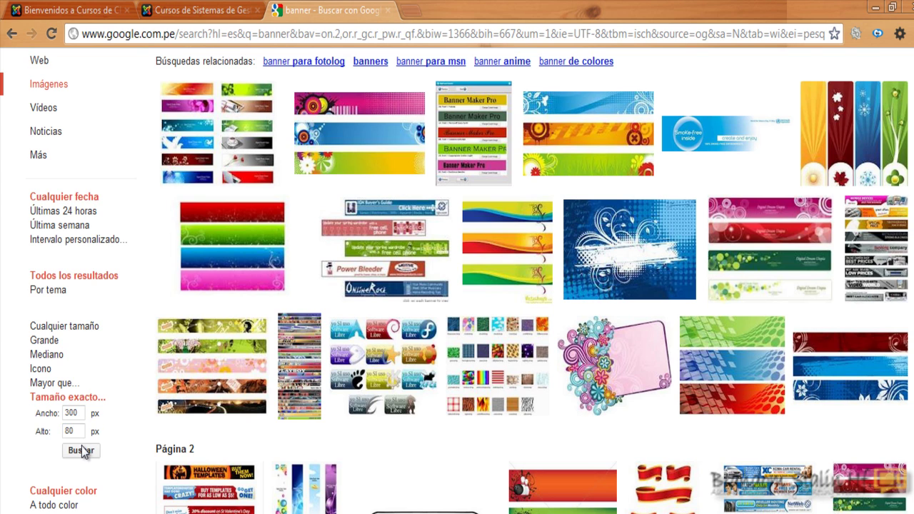
{"action": "left_click", "coordinate": [81, 450]}
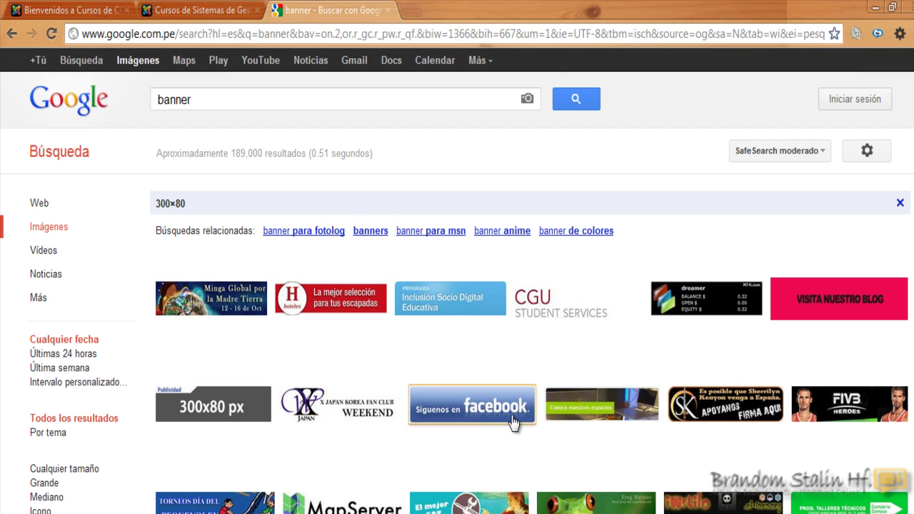
Open the "Conoce nuestros espacios" banner image and save it to the desktop as banner-espacios-lite in JPEG format
{"action": "left_click", "coordinate": [610, 413]}
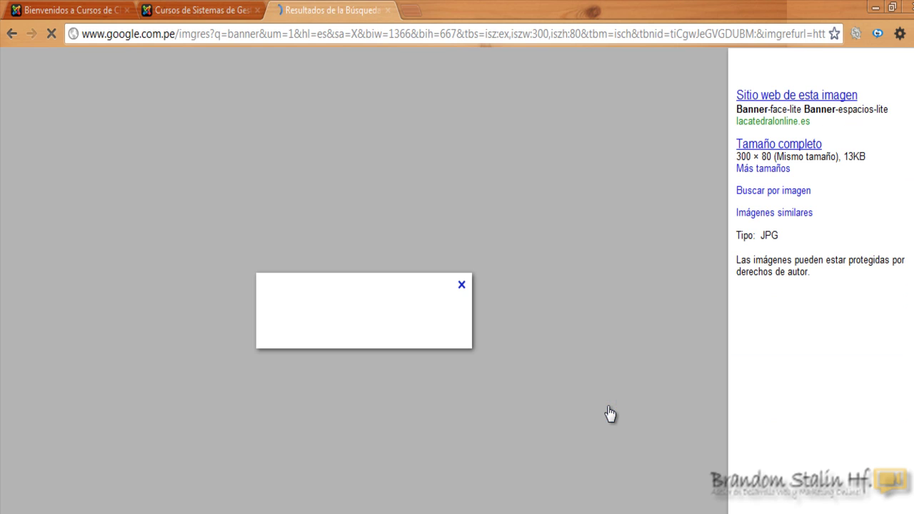
{"action": "right_click", "coordinate": [399, 315]}
{"action": "left_click", "coordinate": [425, 327]}
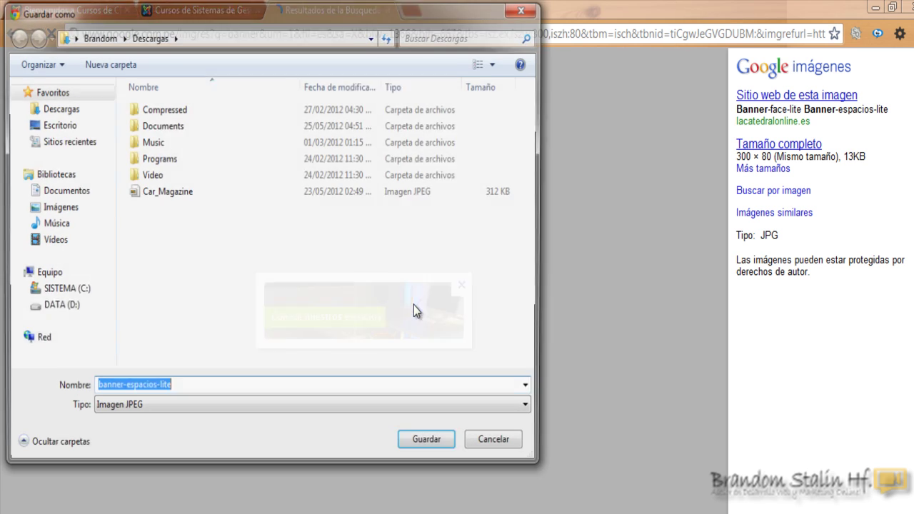
{"action": "left_click", "coordinate": [54, 123]}
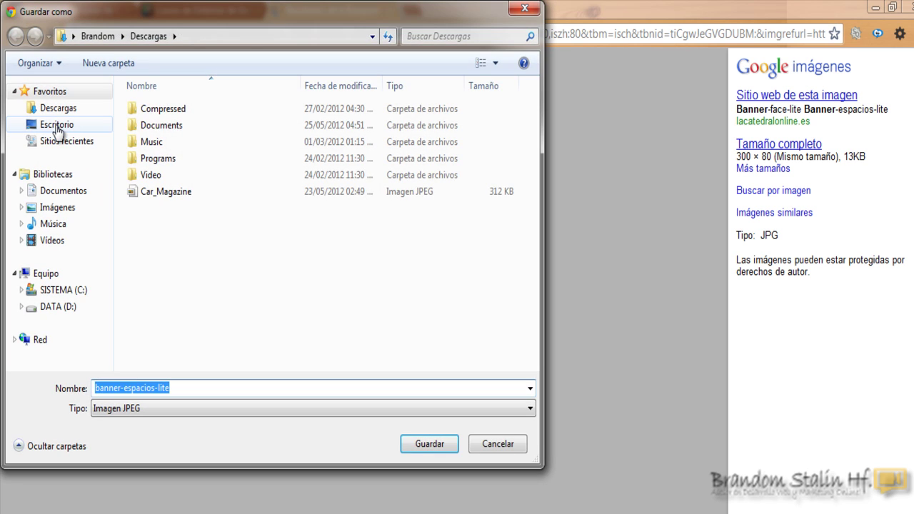
{"action": "left_click", "coordinate": [416, 446]}
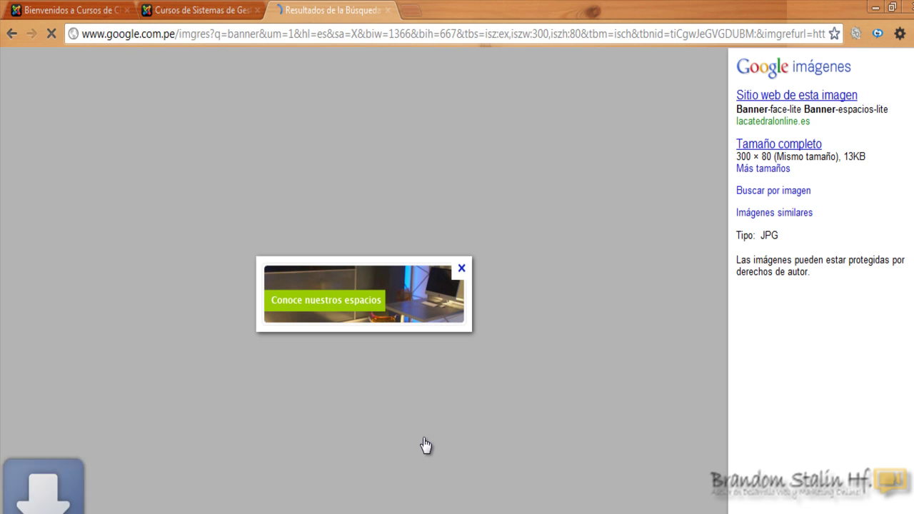
Close the image search tab, show the desktop, and move the banner-espacios-lite image to an open area there
{"action": "left_click", "coordinate": [387, 10]}
{"action": "left_click", "coordinate": [876, 8]}
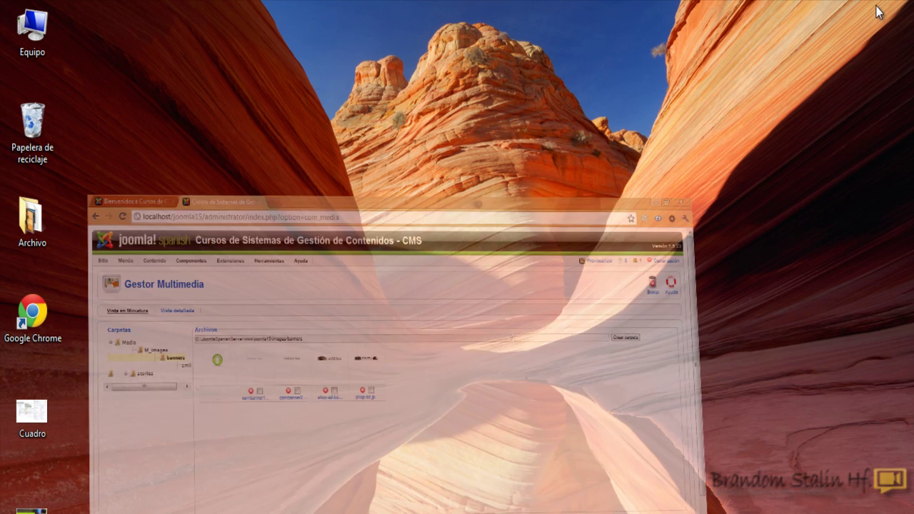
{"action": "left_click_drag", "start_coordinate": [33, 499], "coordinate": [664, 179]}
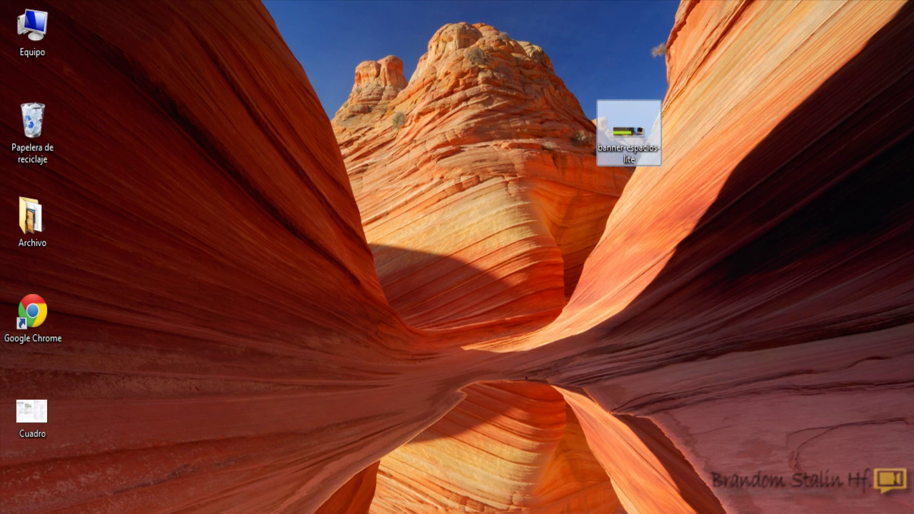
Return to Joomla's media manager and upload banner-espacios-lite.jpg from the desktop into the banners folder
{"action": "key", "text": "alt+Tab"}
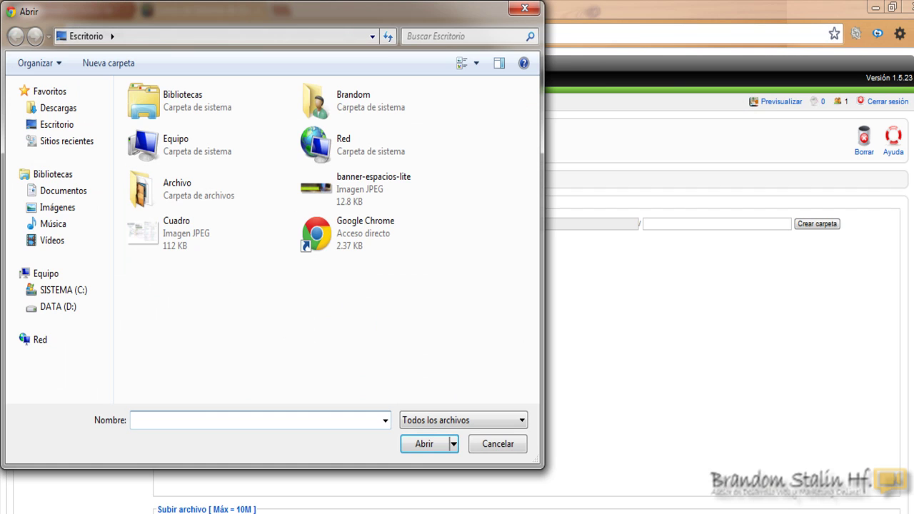
{"action": "left_click", "coordinate": [324, 187]}
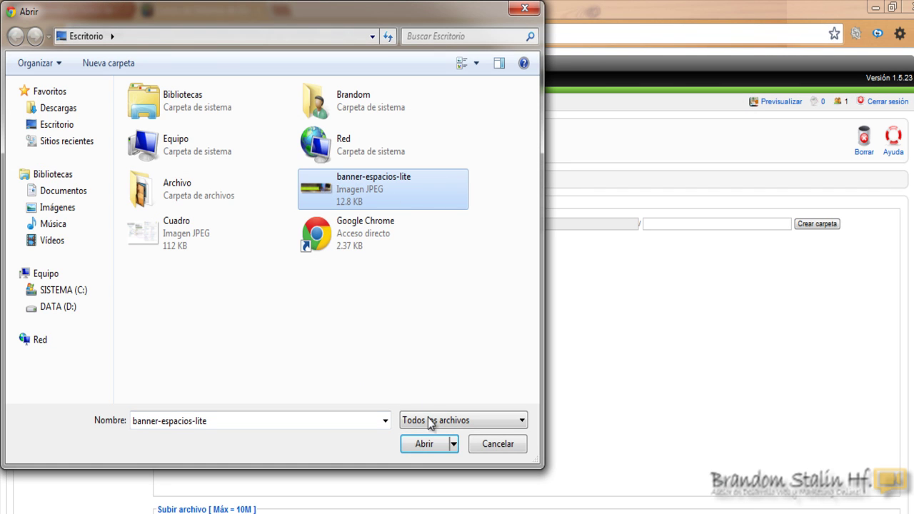
{"action": "left_click", "coordinate": [425, 444]}
{"action": "scroll", "coordinate": [742, 392], "scroll_direction": "down", "scroll_amount": 1}
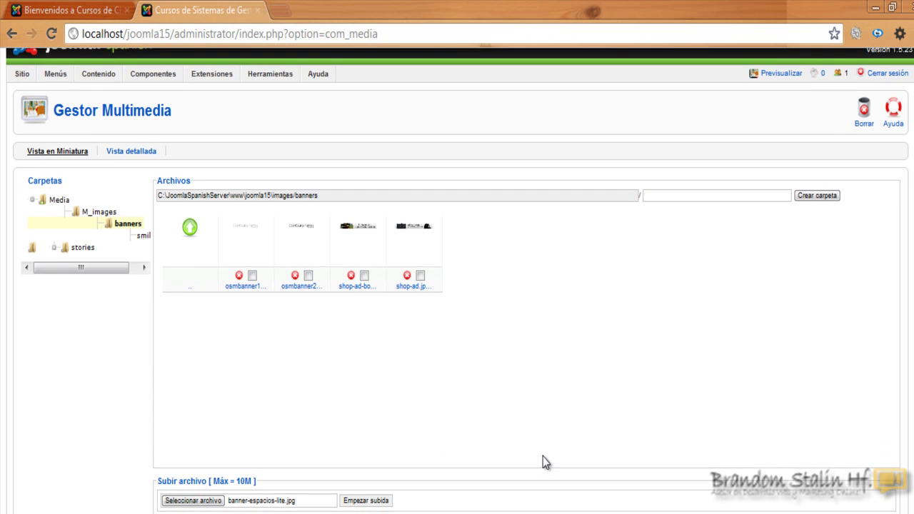
{"action": "left_click", "coordinate": [365, 501]}
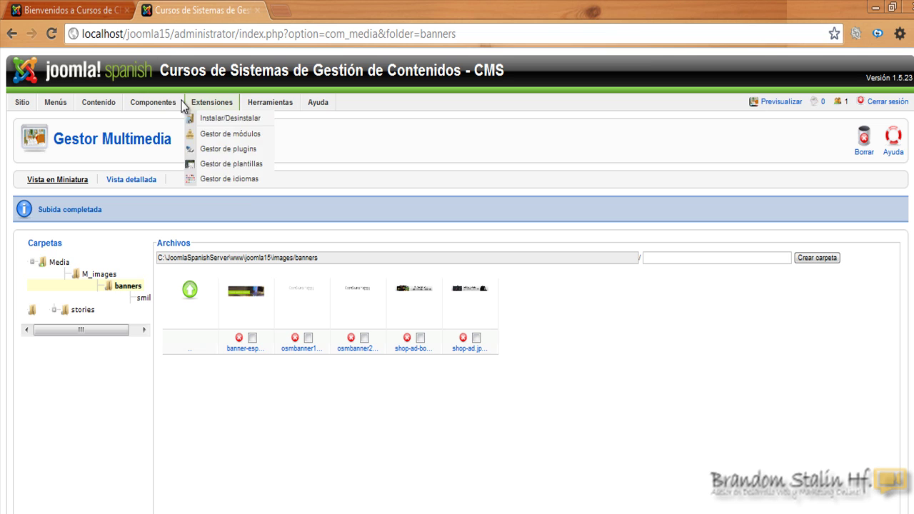
Open the Anuncio de Cursos de Joomla banner for editing, set its image to banner-espacios-lite.jpg, and apply the change
{"action": "mouse_move", "coordinate": [160, 109]}
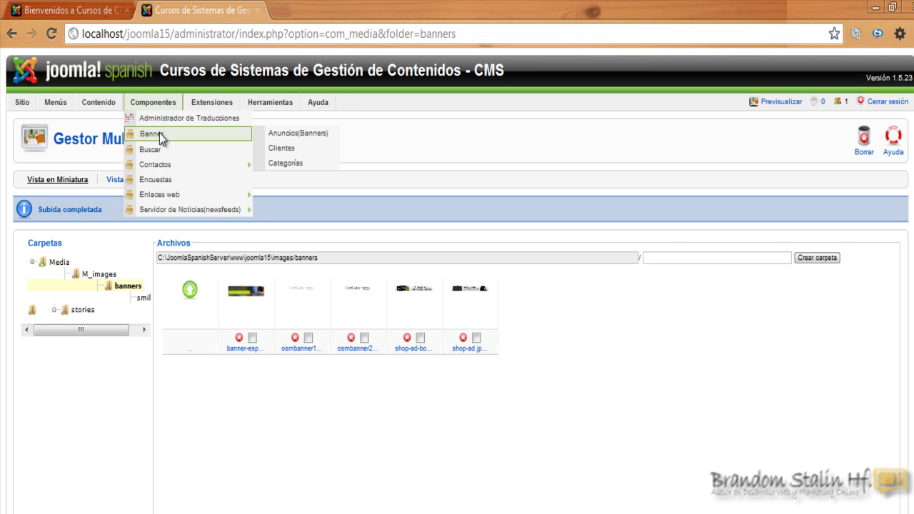
{"action": "left_click", "coordinate": [159, 133]}
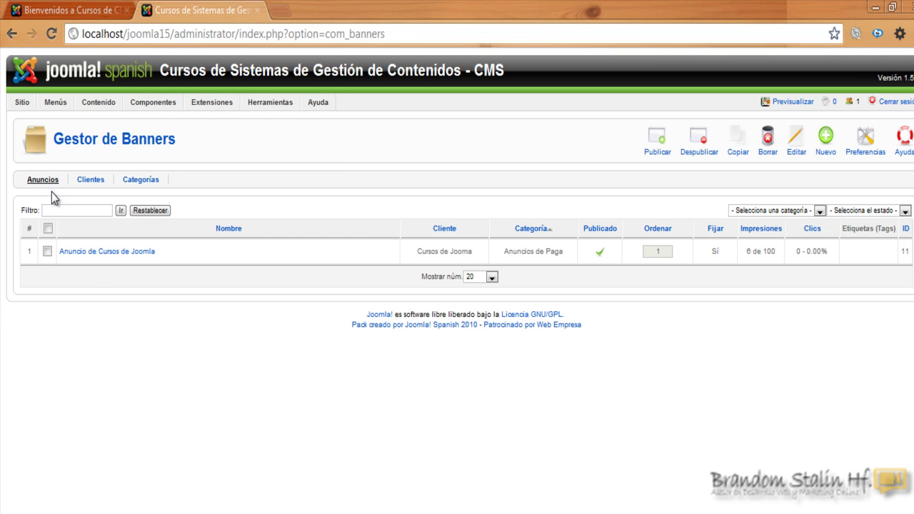
{"action": "left_click", "coordinate": [92, 252]}
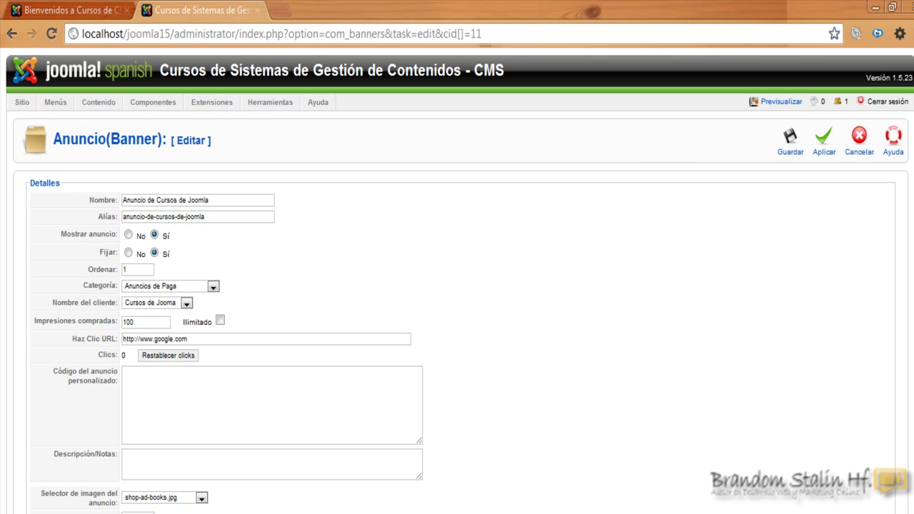
{"action": "scroll", "coordinate": [457, 281], "scroll_direction": "down", "scroll_amount": 3}
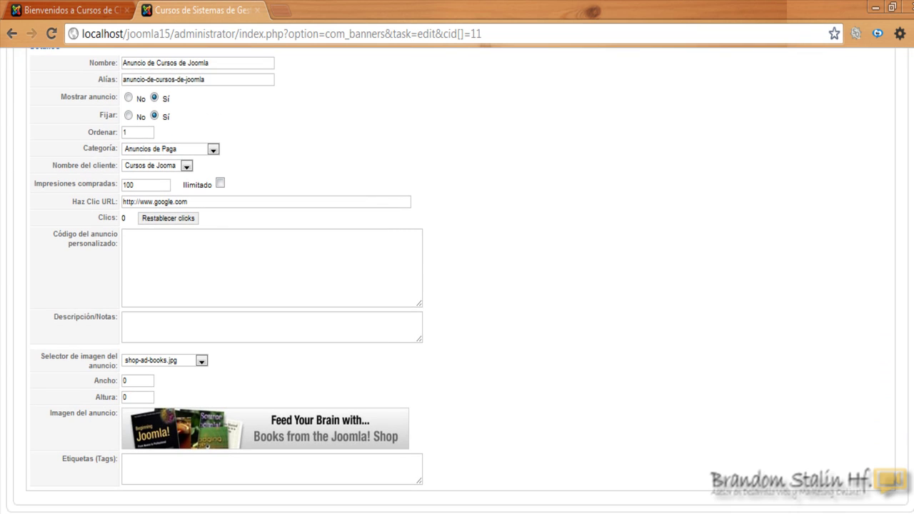
{"action": "left_click", "coordinate": [202, 360]}
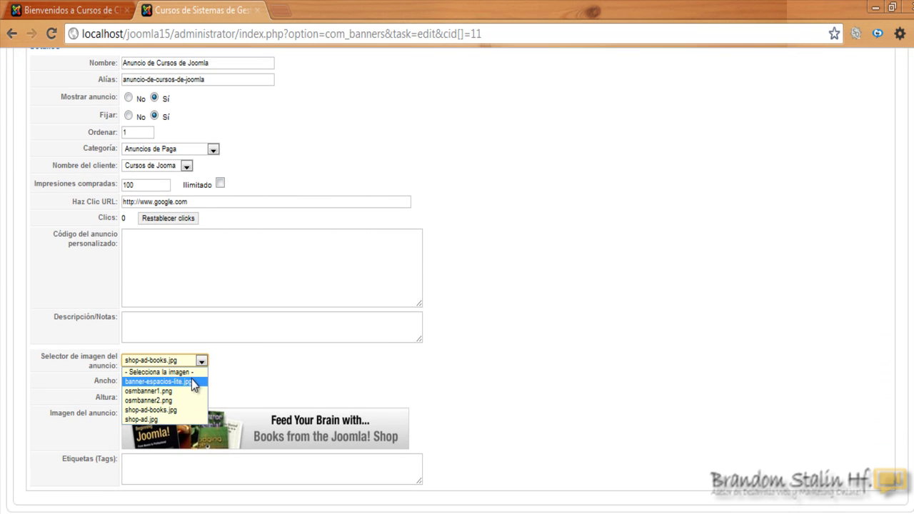
{"action": "left_click", "coordinate": [184, 385]}
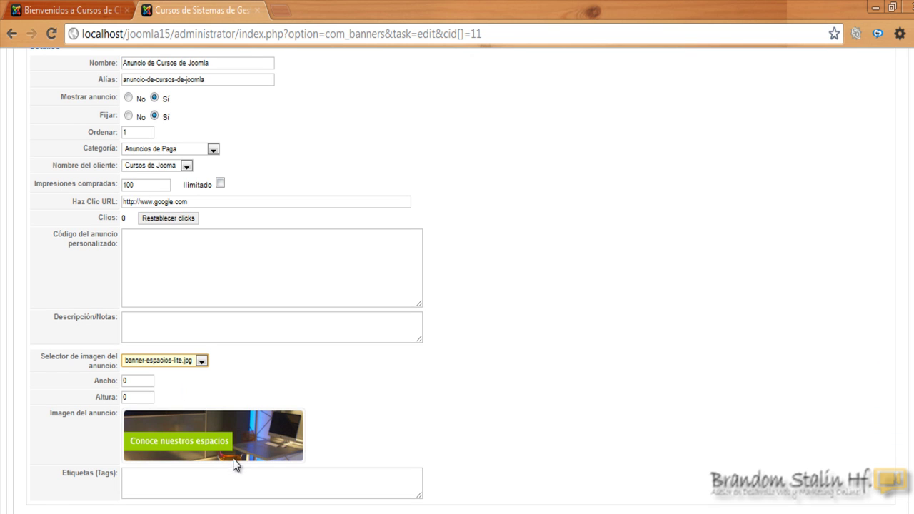
{"action": "scroll", "coordinate": [457, 286], "scroll_direction": "up", "scroll_amount": 3}
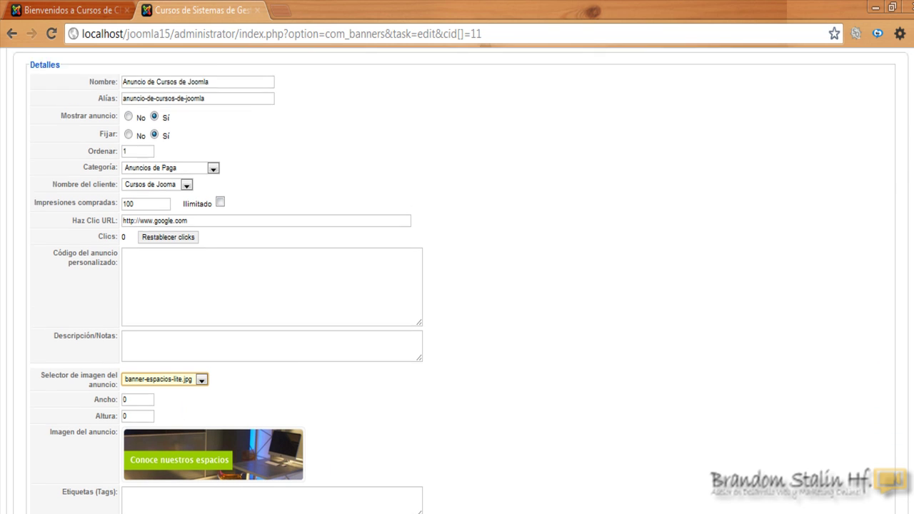
{"action": "left_click", "coordinate": [824, 146]}
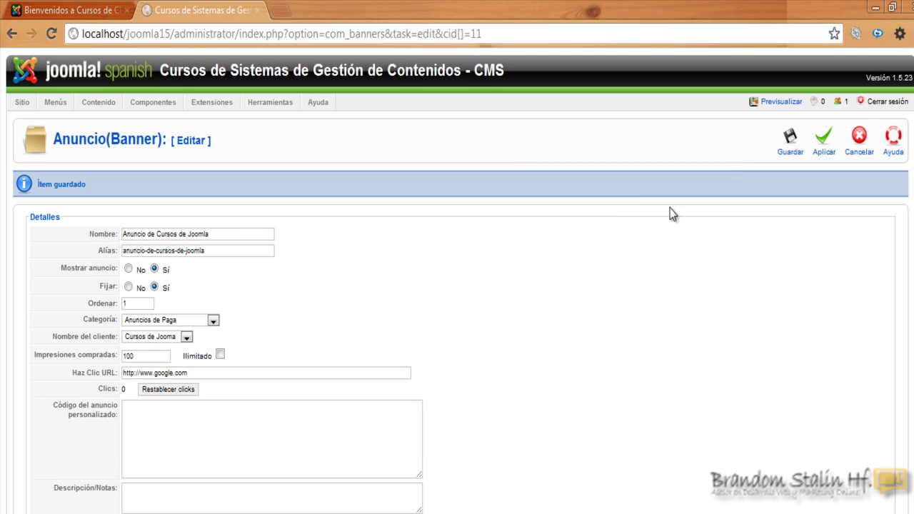
Reload the site's Inicio page and view the banner at the end of the page
{"action": "left_click", "coordinate": [68, 10]}
{"action": "key", "text": "F5"}
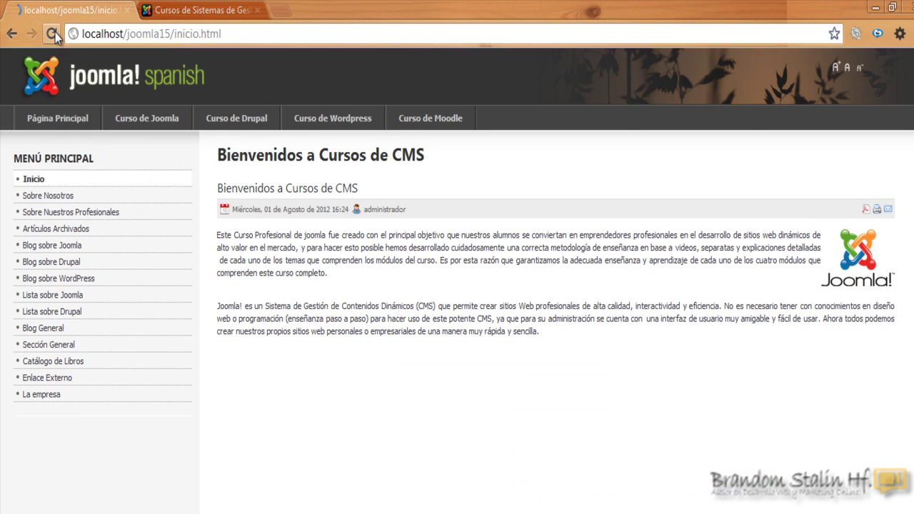
{"action": "left_click", "coordinate": [54, 32]}
{"action": "scroll", "coordinate": [463, 440], "scroll_direction": "down", "scroll_amount": 8}
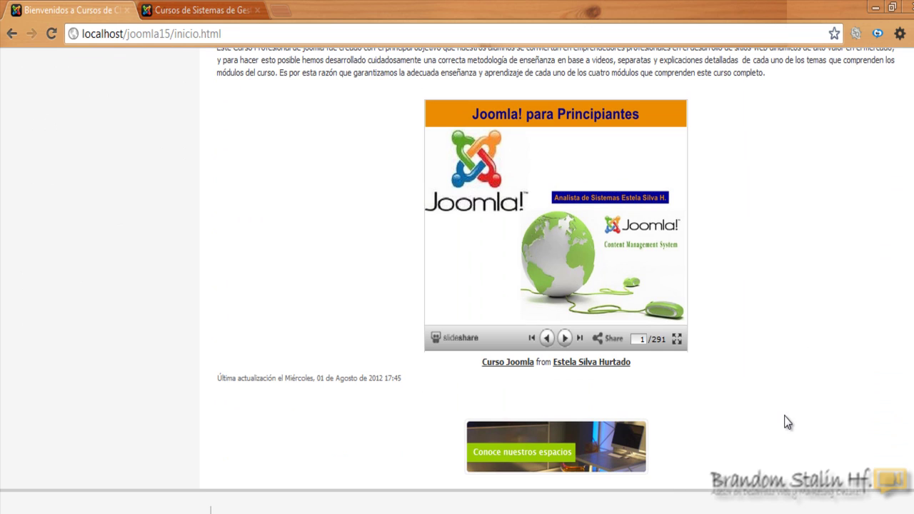
Follow the "Conoce nuestros espacios" banner's link twice, closing the Google tab it opens each time
{"action": "left_click", "coordinate": [582, 451]}
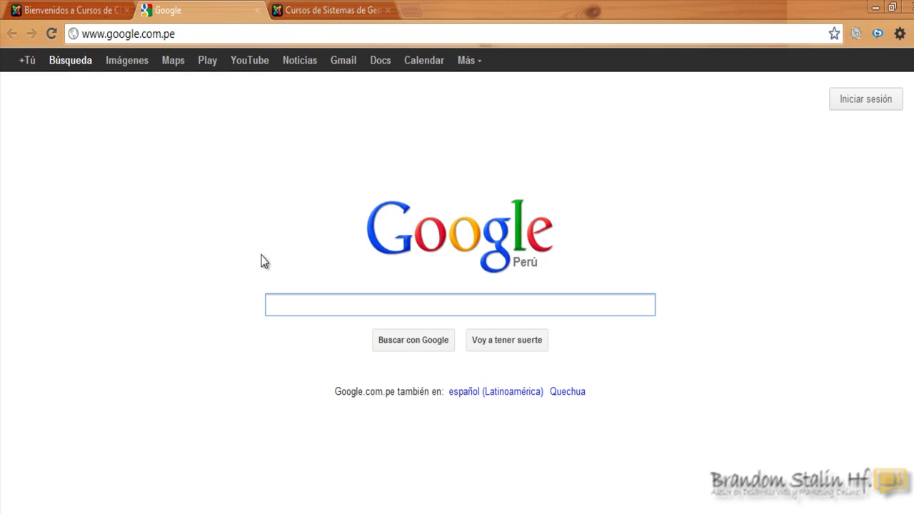
{"action": "left_click", "coordinate": [258, 10]}
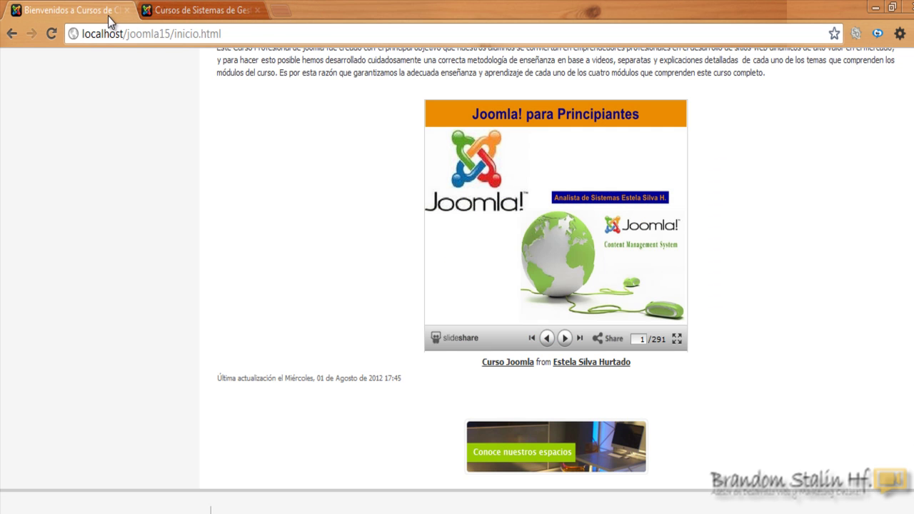
{"action": "left_click", "coordinate": [547, 443]}
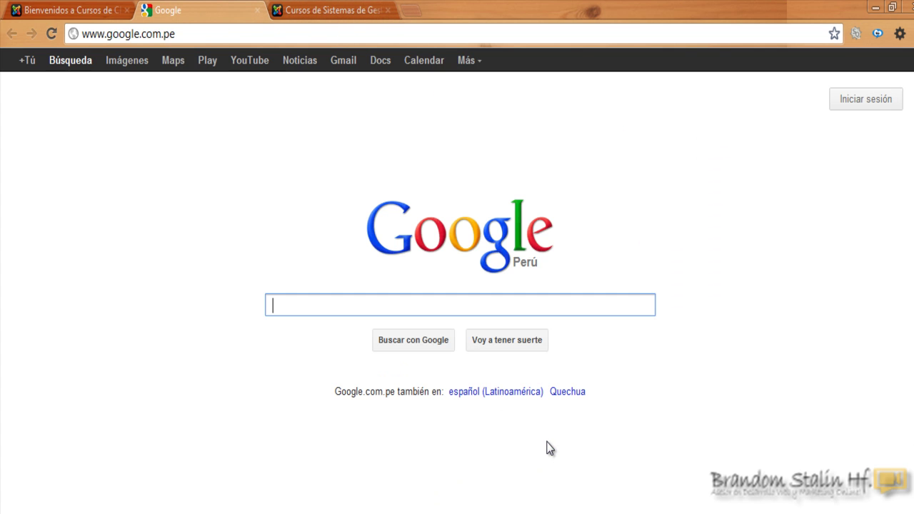
{"action": "left_click", "coordinate": [258, 10]}
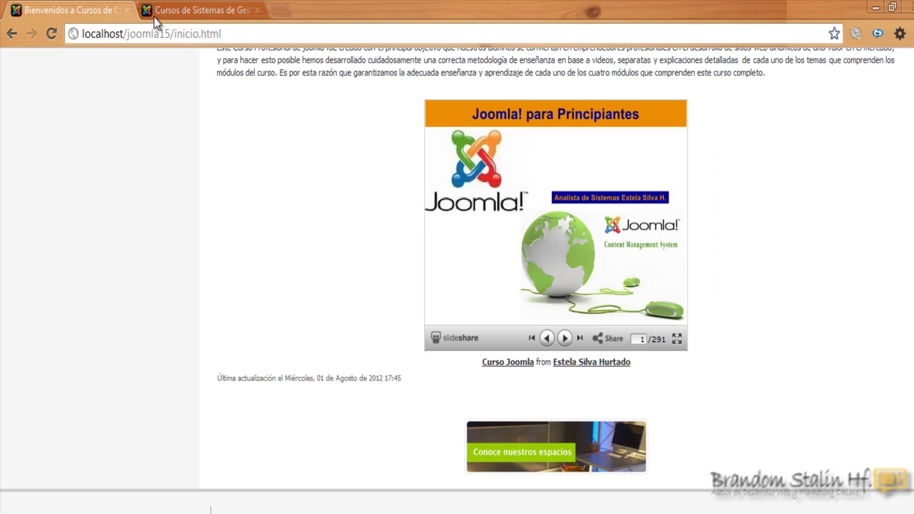
Return to the administrator, close the banner's editor, and reopen Anuncio de Cursos de Joomla to check its click count
{"action": "left_click", "coordinate": [231, 7]}
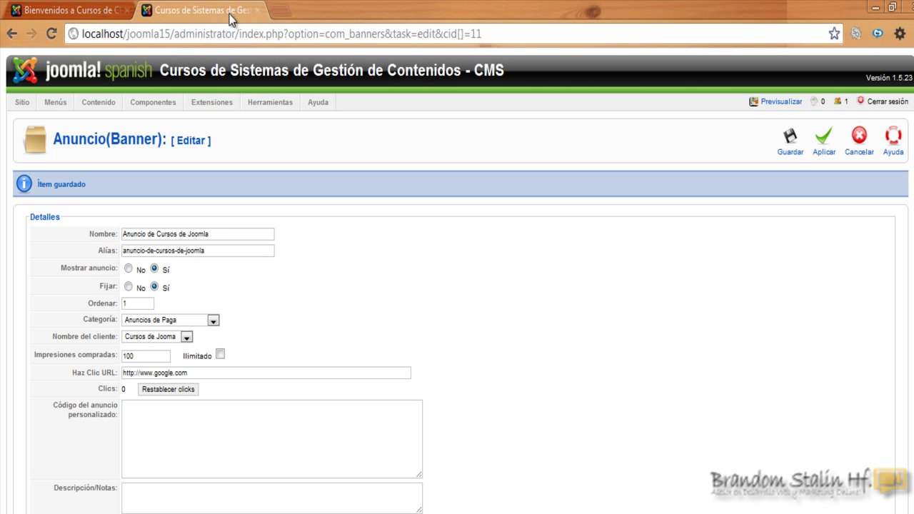
{"action": "left_click", "coordinate": [859, 138]}
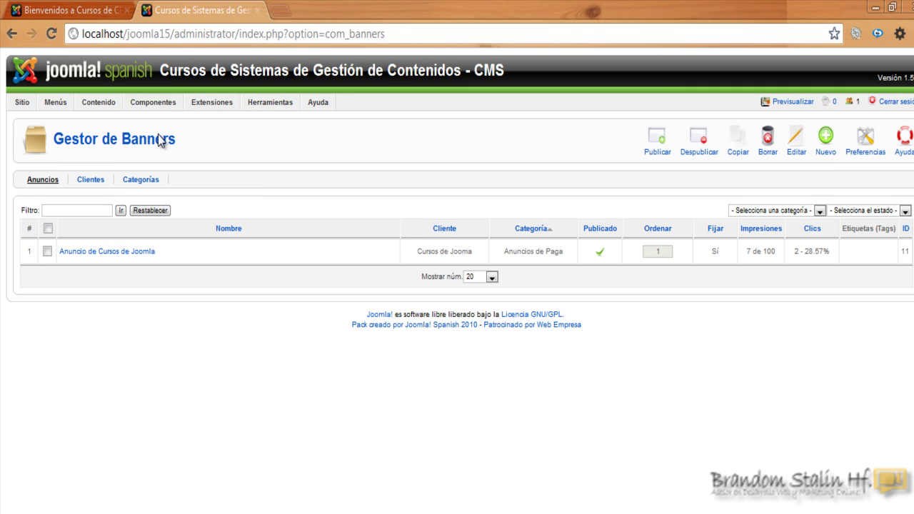
{"action": "left_click", "coordinate": [140, 253]}
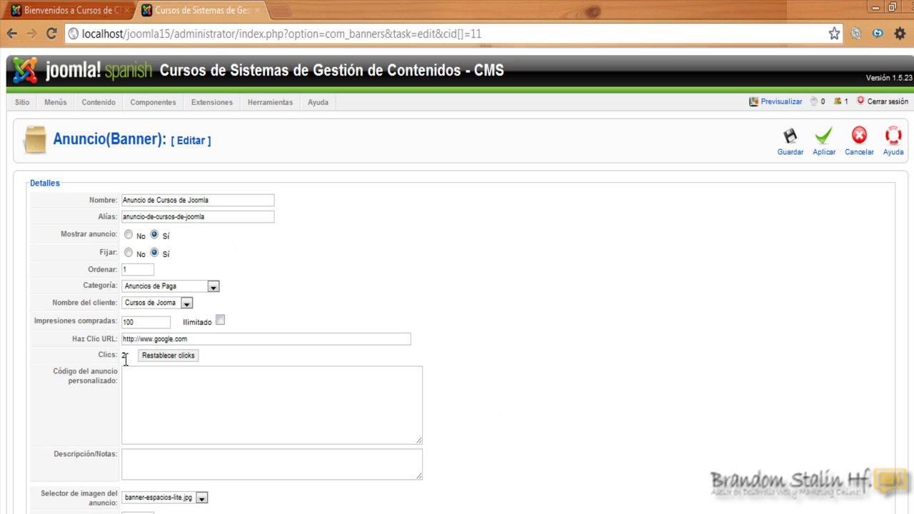
Follow the banner's link once more from the Inicio page and reload the banner's editor to check its updated click count
{"action": "left_click", "coordinate": [68, 10]}
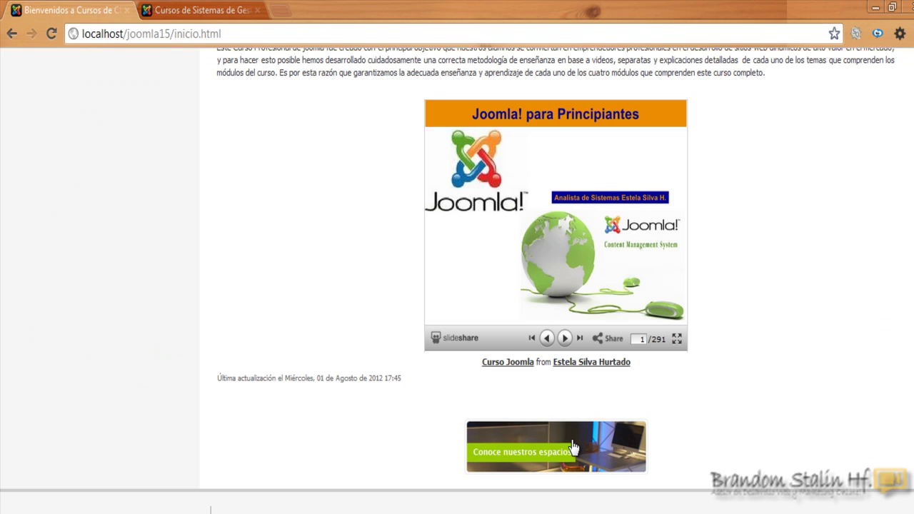
{"action": "left_click", "coordinate": [572, 446]}
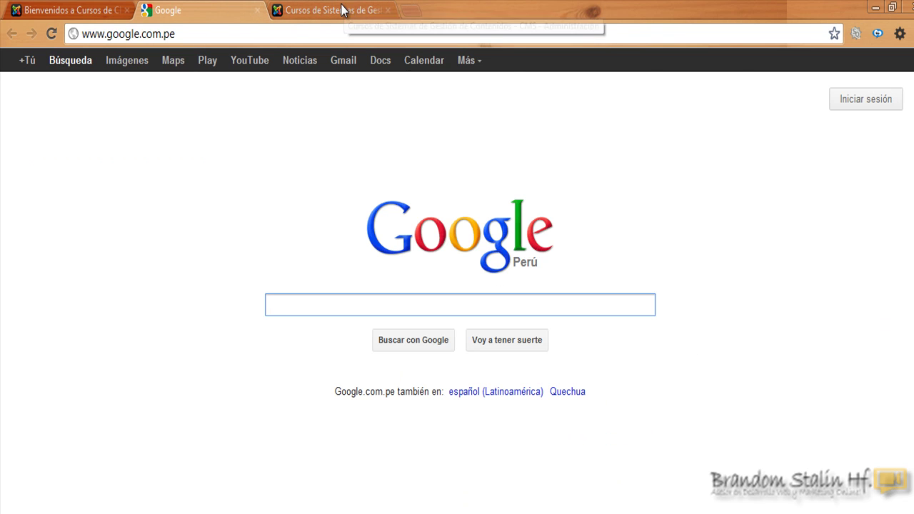
{"action": "left_click", "coordinate": [341, 9]}
{"action": "left_click", "coordinate": [55, 32]}
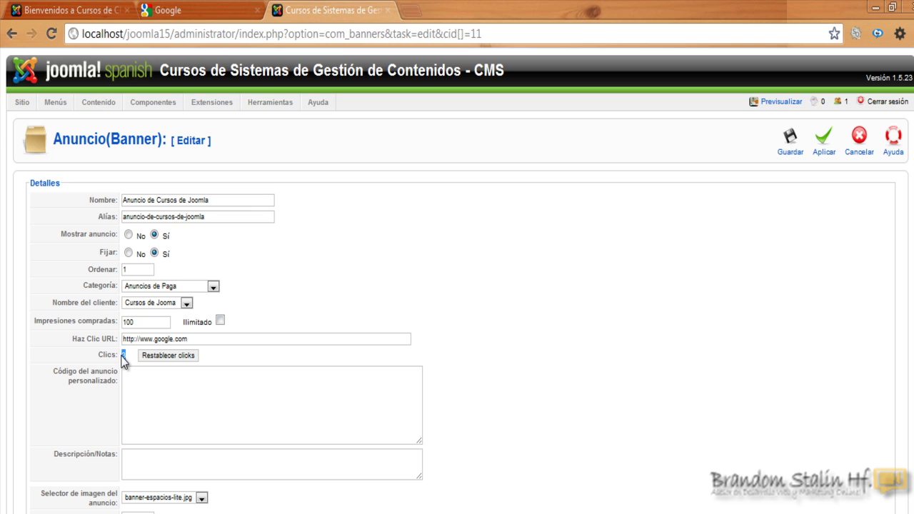
Close the banner's editor without saving and return to the beginning of the site's Inicio page
{"action": "left_click", "coordinate": [298, 403]}
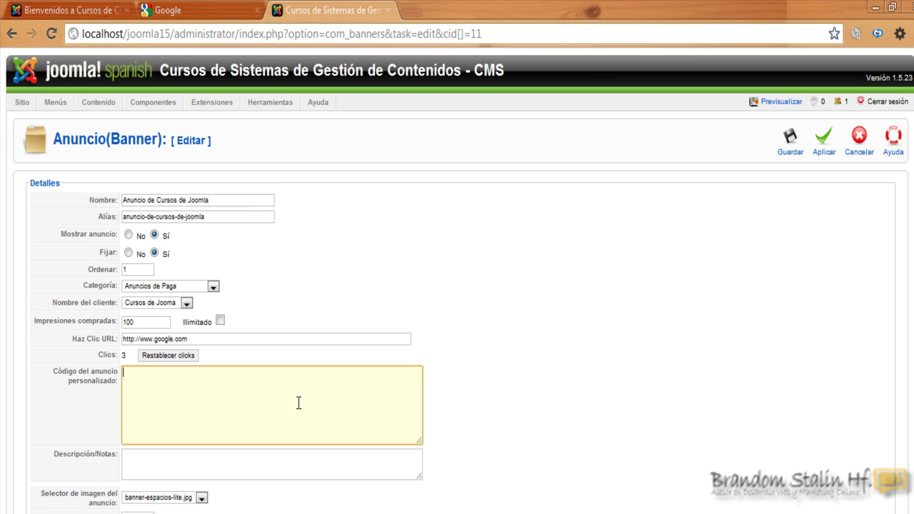
{"action": "left_click", "coordinate": [859, 137]}
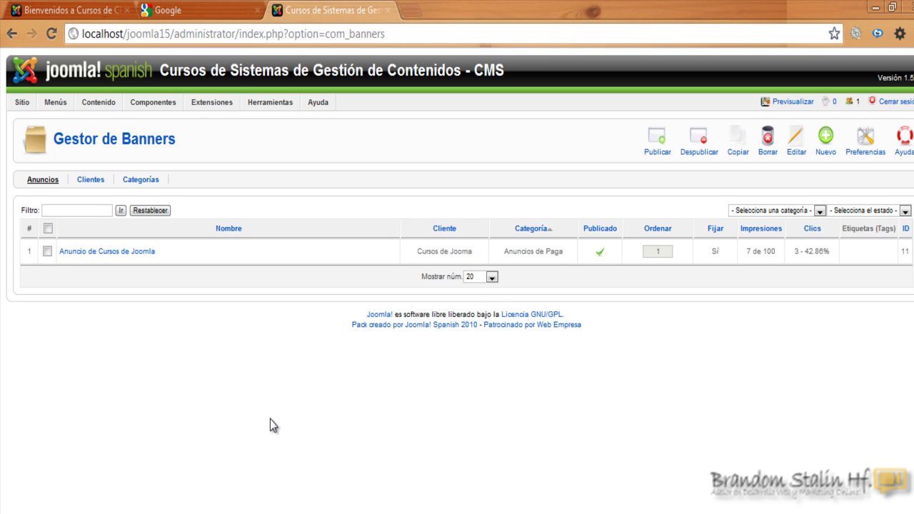
{"action": "left_click", "coordinate": [98, 7]}
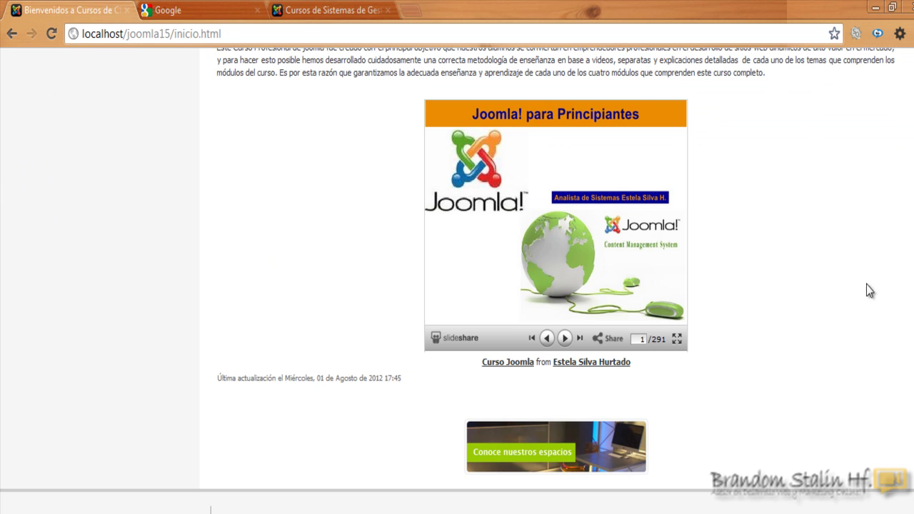
{"action": "scroll", "coordinate": [211, 509], "scroll_direction": "up", "scroll_amount": 10}
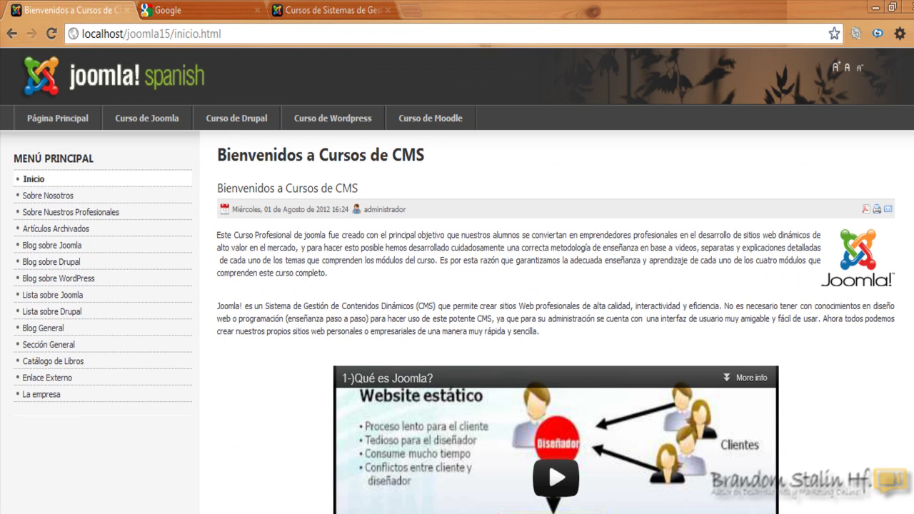